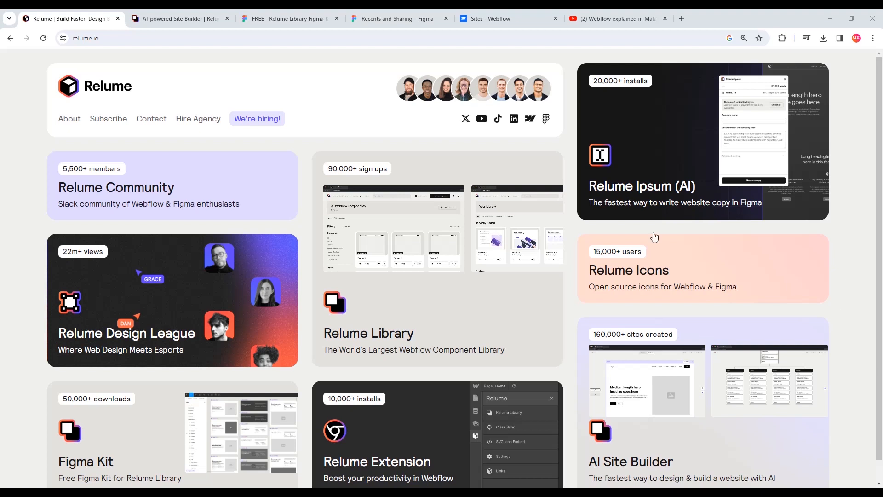
Open the AI Site Builder from the Relume homepage
{"action": "scroll", "coordinate": [437, 239], "scroll_direction": "down", "scroll_amount": 1}
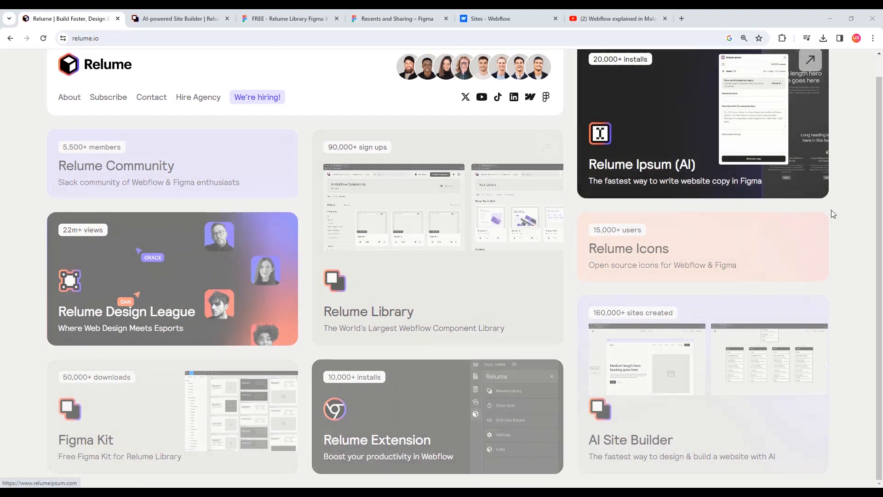
{"action": "scroll", "coordinate": [860, 272], "scroll_direction": "up", "scroll_amount": 1}
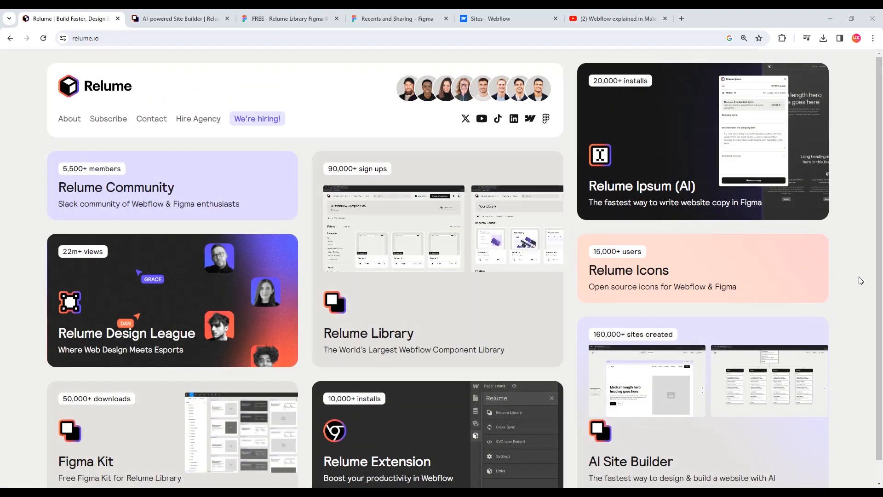
{"action": "scroll", "coordinate": [839, 253], "scroll_direction": "down", "scroll_amount": 1}
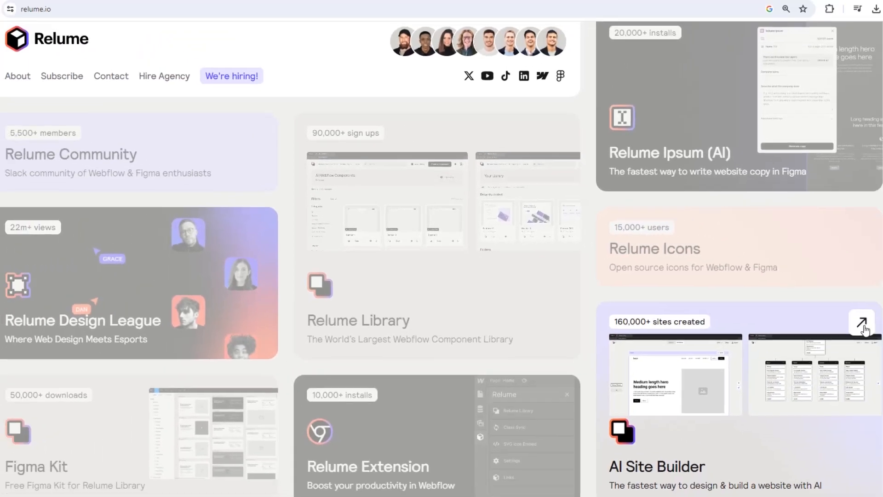
{"action": "left_click", "coordinate": [863, 326]}
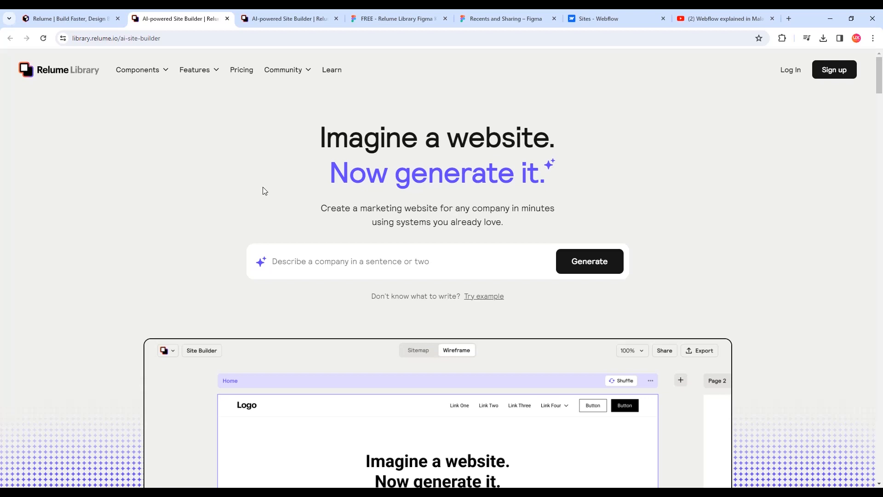
{"action": "left_click", "coordinate": [357, 262]}
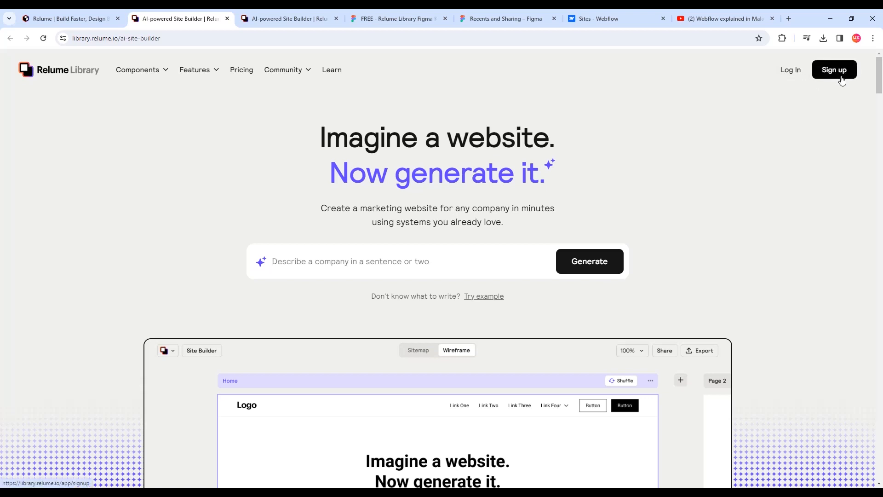
Log in to Relume Library with the saved account credentials and skip the component voting prompt
{"action": "left_click", "coordinate": [784, 73]}
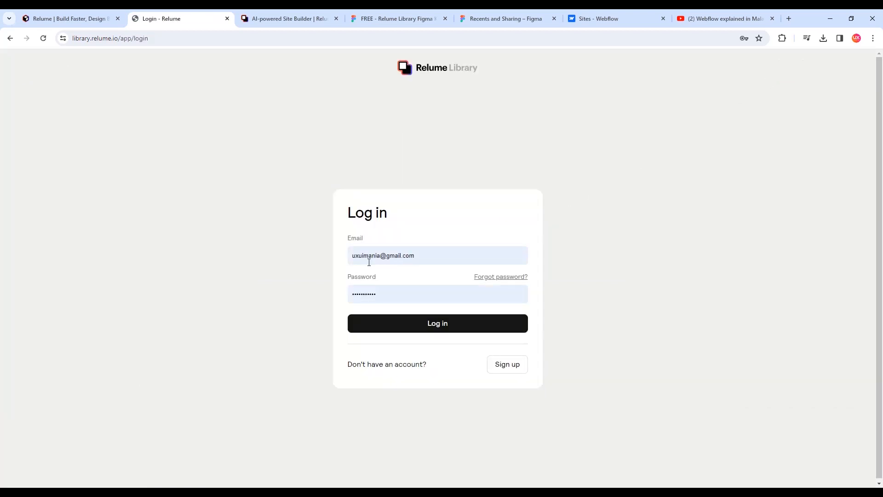
{"action": "left_click", "coordinate": [411, 328]}
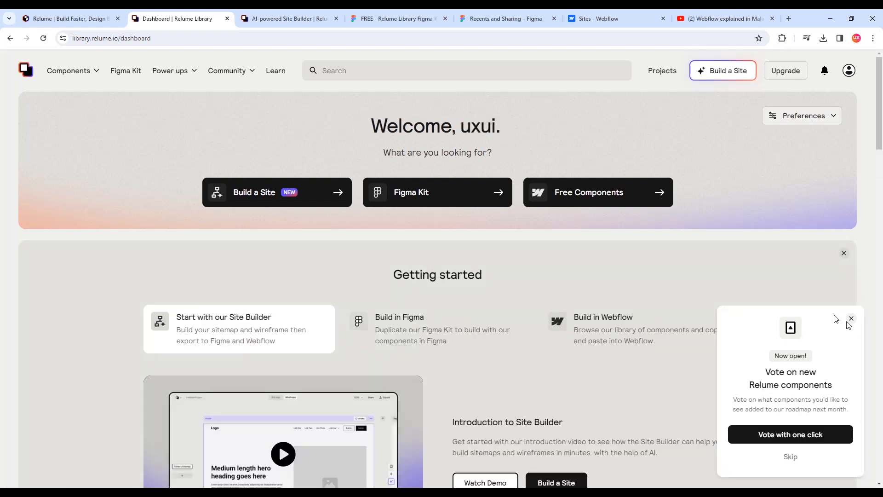
{"action": "left_click", "coordinate": [795, 463]}
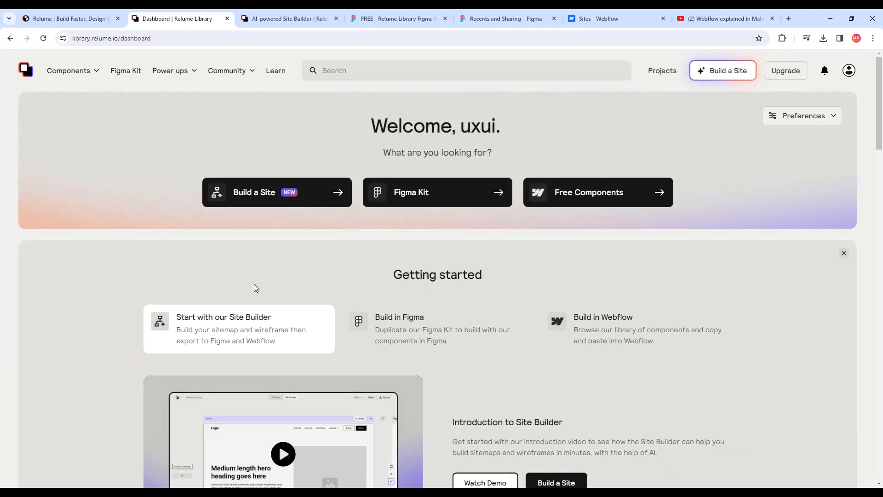
Start a new Build a Site project from the Relume dashboard
{"action": "scroll", "coordinate": [260, 355], "scroll_direction": "down", "scroll_amount": 1}
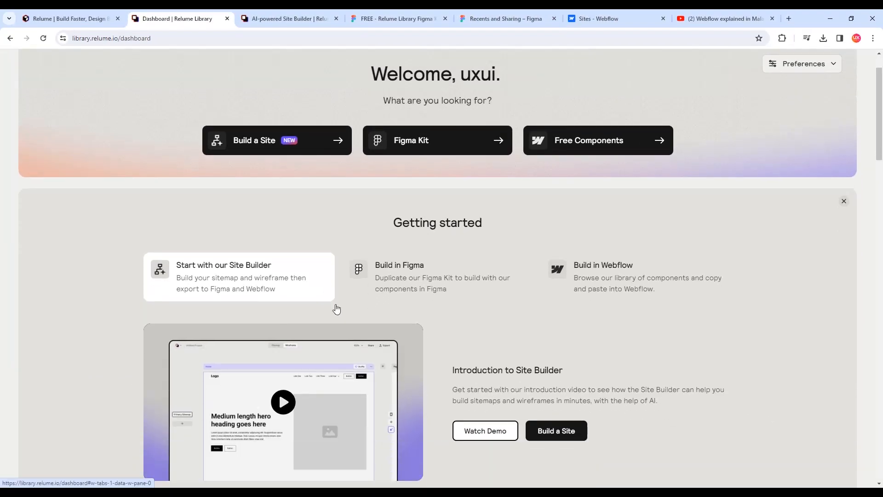
{"action": "scroll", "coordinate": [337, 309], "scroll_direction": "down", "scroll_amount": 1}
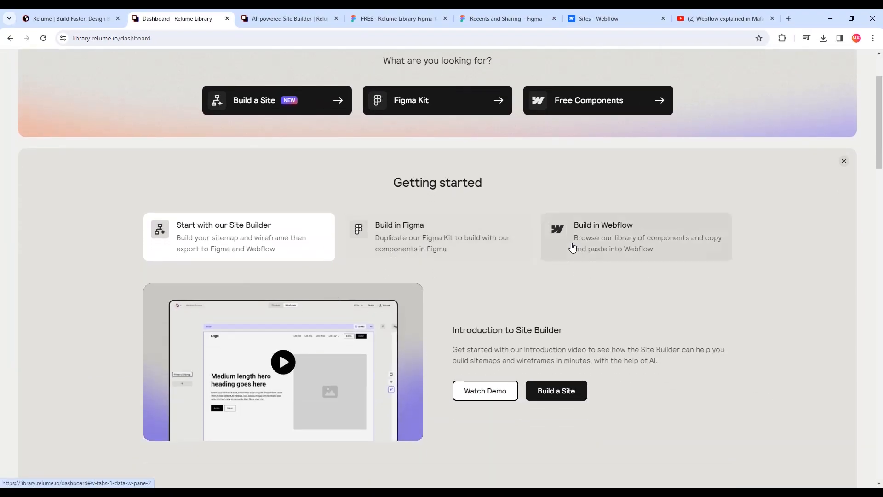
{"action": "scroll", "coordinate": [573, 248], "scroll_direction": "down", "scroll_amount": 8}
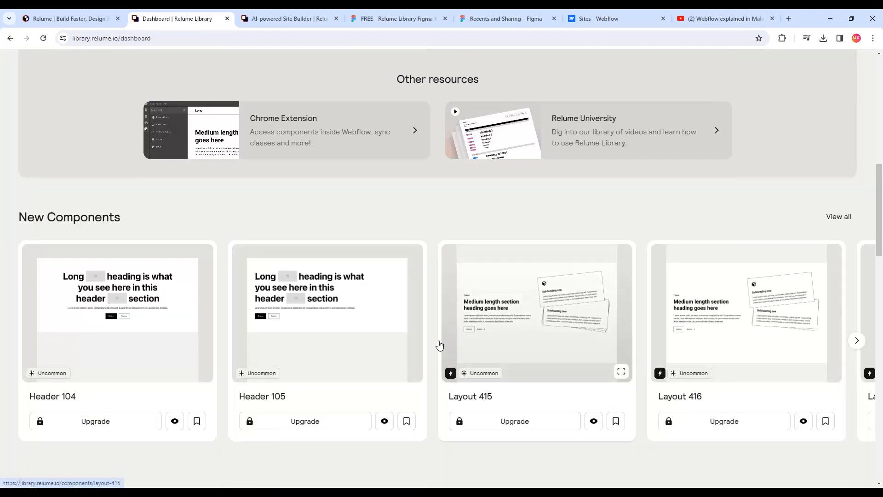
{"action": "scroll", "coordinate": [428, 347], "scroll_direction": "up", "scroll_amount": 10}
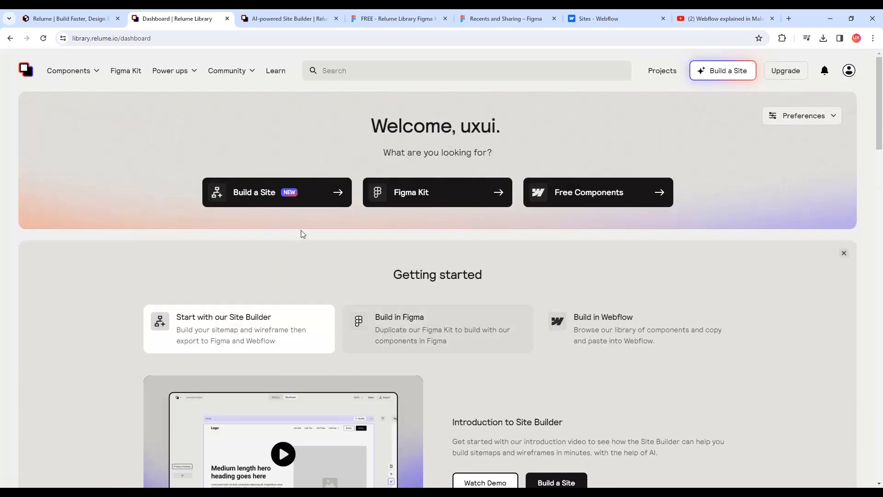
{"action": "left_click", "coordinate": [734, 79]}
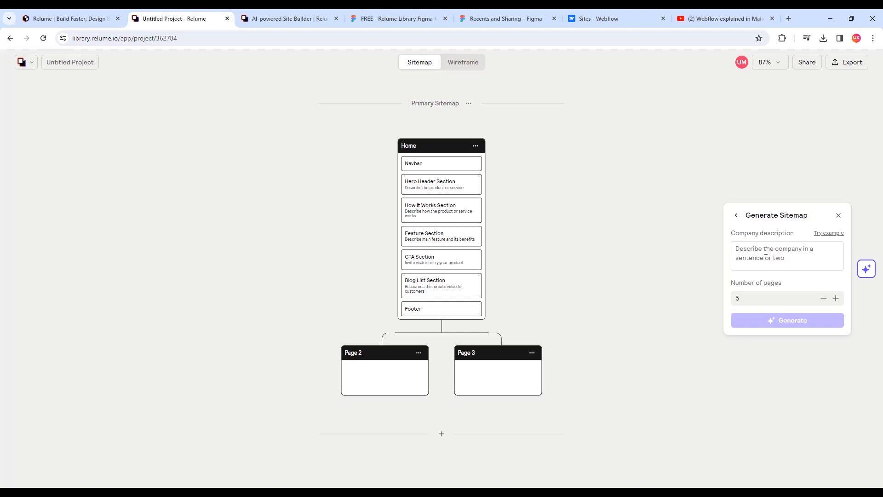
Generate a 5-page sitemap from the company description "portfolio website for a UX designer to show off their projects"
{"action": "type", "text": "port"}
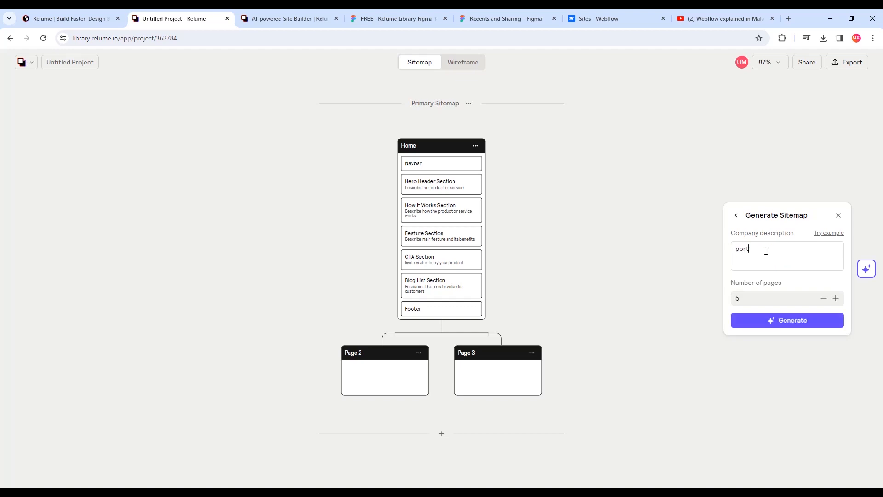
{"action": "type", "text": "folio website for a UX designer to show off their works"}
{"action": "key", "text": "BackSpace"}
{"action": "key", "text": "BackSpace"}
{"action": "key", "text": "BackSpace"}
{"action": "key", "text": "BackSpace"}
{"action": "key", "text": "BackSpace"}
{"action": "type", "text": "projects"}
{"action": "left_click", "coordinate": [833, 325]}
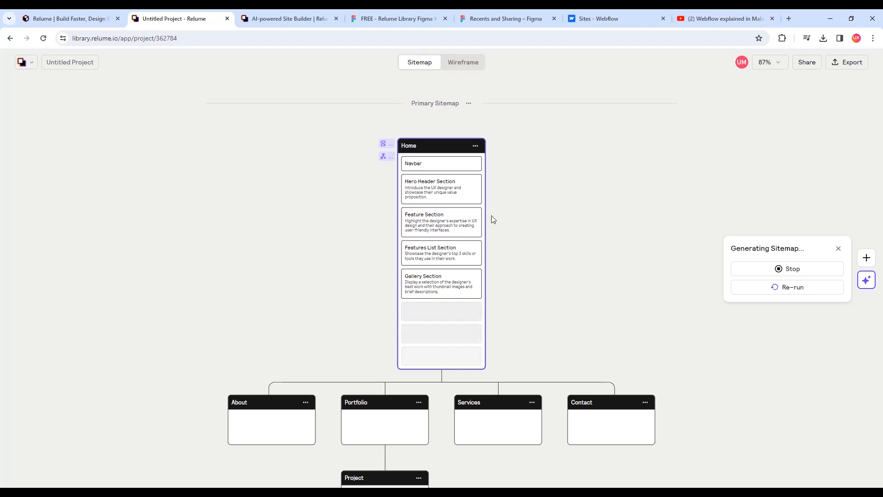
Examine the generated sitemap and the Navbar, Hero Header and Feature sections of the Home page
{"action": "scroll", "coordinate": [501, 225], "scroll_direction": "down", "scroll_amount": 1}
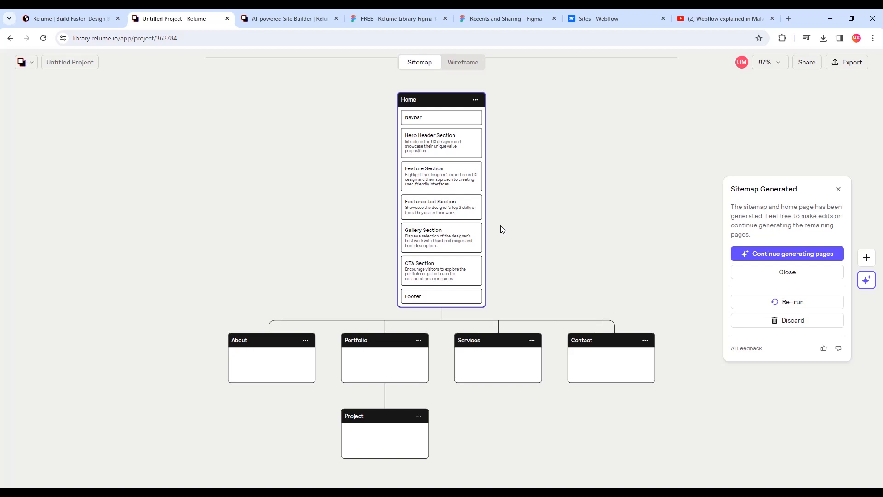
{"action": "mouse_move", "coordinate": [283, 350]}
{"action": "mouse_move", "coordinate": [441, 119]}
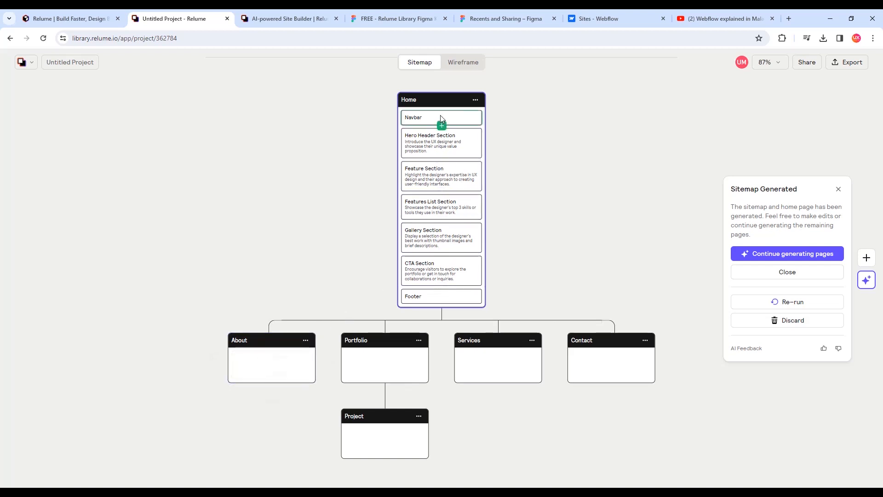
{"action": "scroll", "coordinate": [441, 115], "scroll_direction": "up", "scroll_amount": 5}
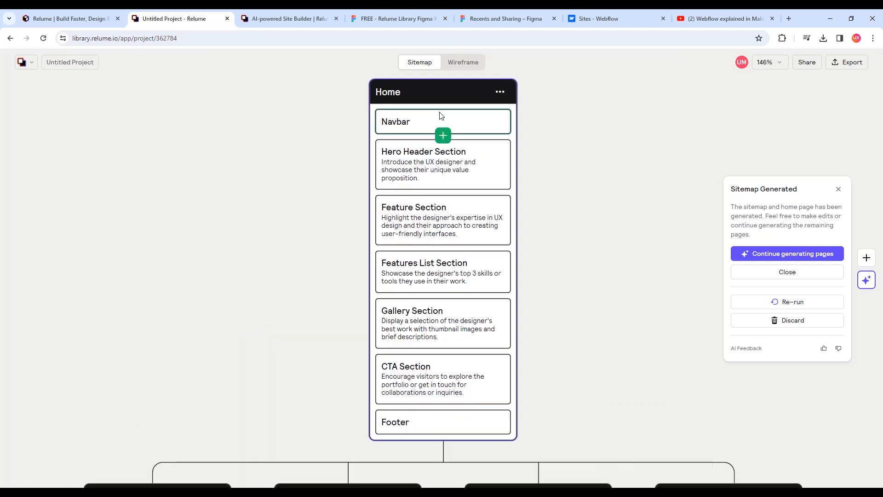
{"action": "left_click", "coordinate": [413, 124]}
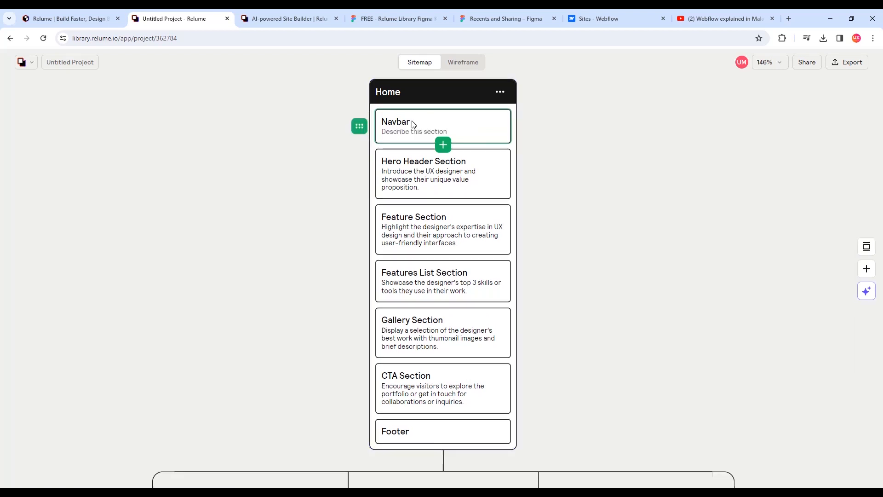
{"action": "left_click", "coordinate": [407, 175]}
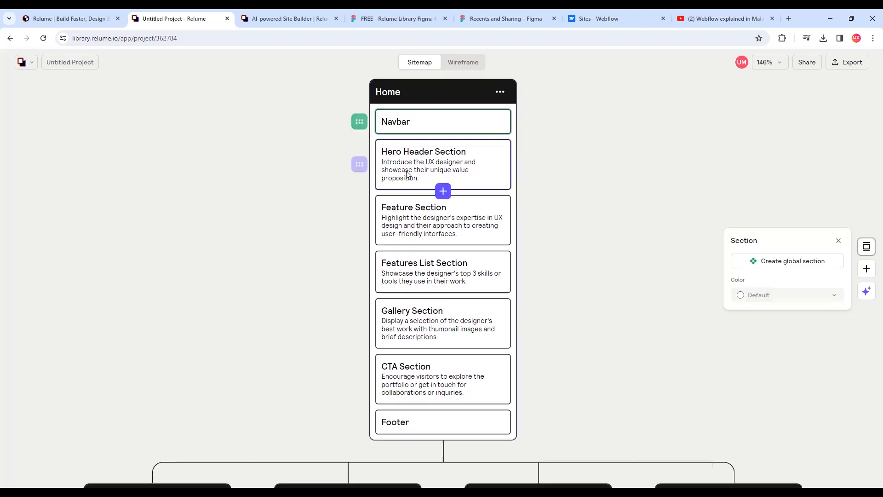
{"action": "left_click", "coordinate": [404, 218]}
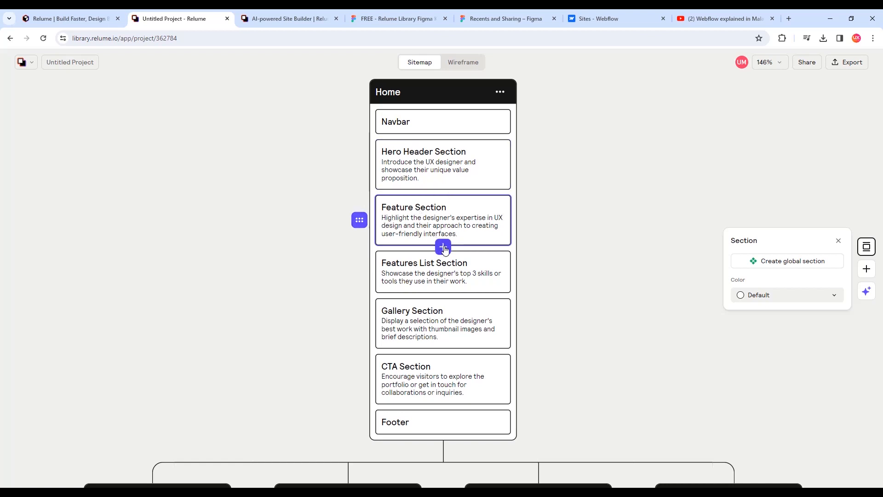
Delete the Features List Section from the Home page and dismiss the options for adding sections
{"action": "left_click", "coordinate": [444, 248]}
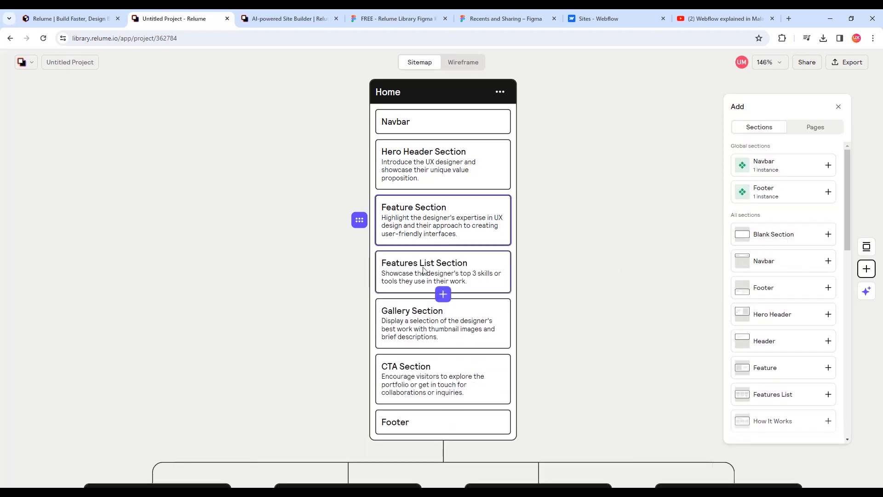
{"action": "right_click", "coordinate": [462, 266]}
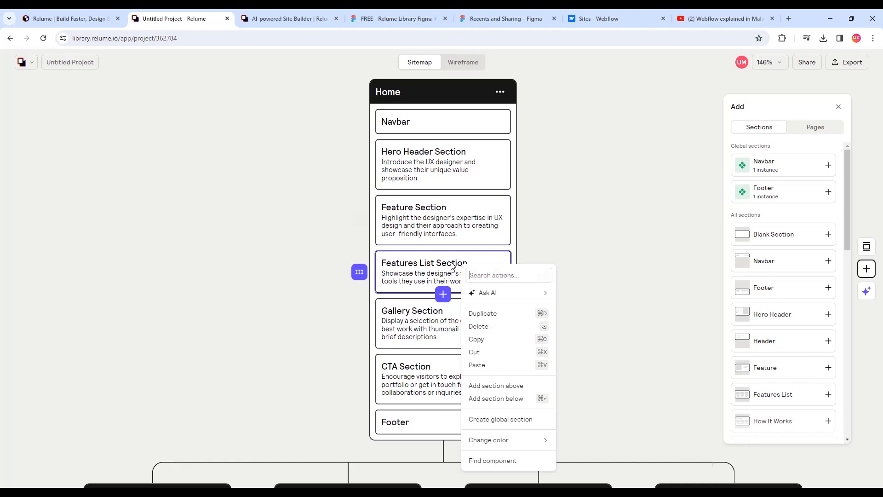
{"action": "mouse_move", "coordinate": [503, 303]}
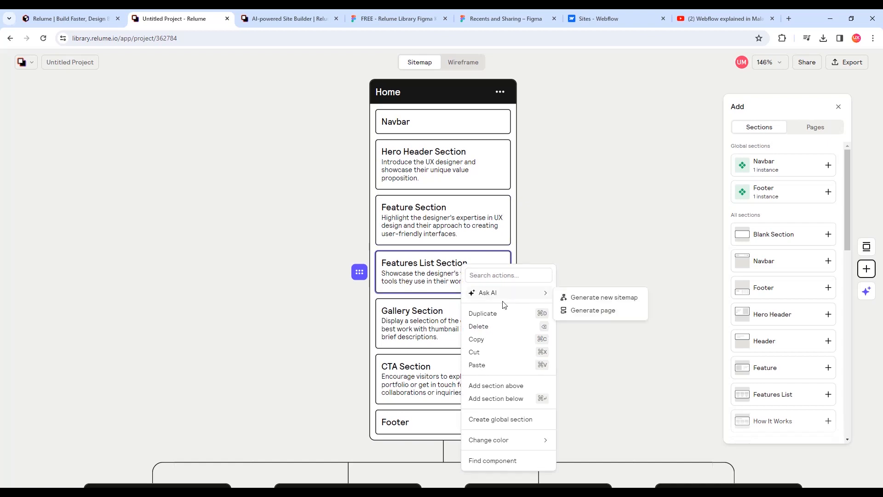
{"action": "left_click", "coordinate": [481, 326]}
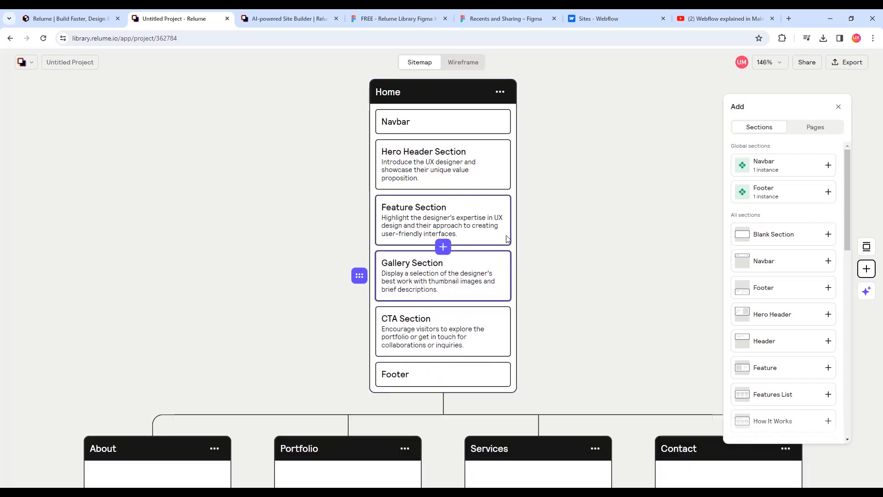
{"action": "left_click", "coordinate": [844, 106]}
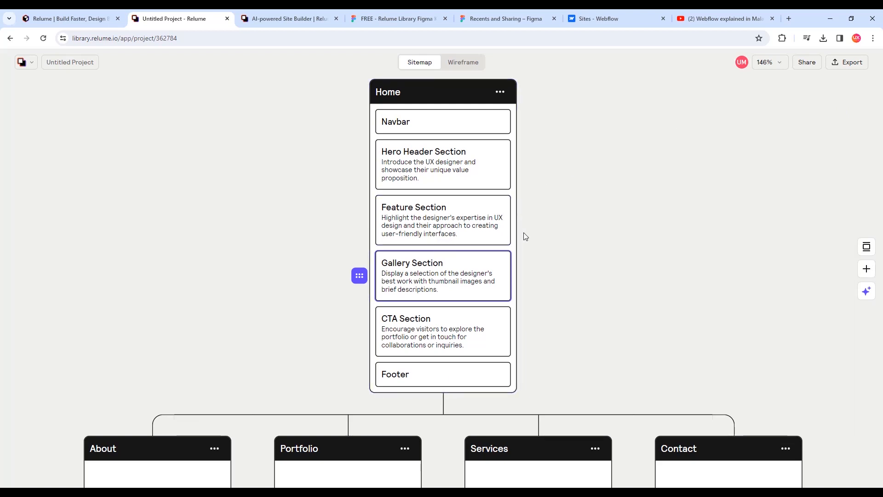
Review the child pages below Home and generate the About page's sections with AI
{"action": "scroll", "coordinate": [526, 237], "scroll_direction": "down", "scroll_amount": 2}
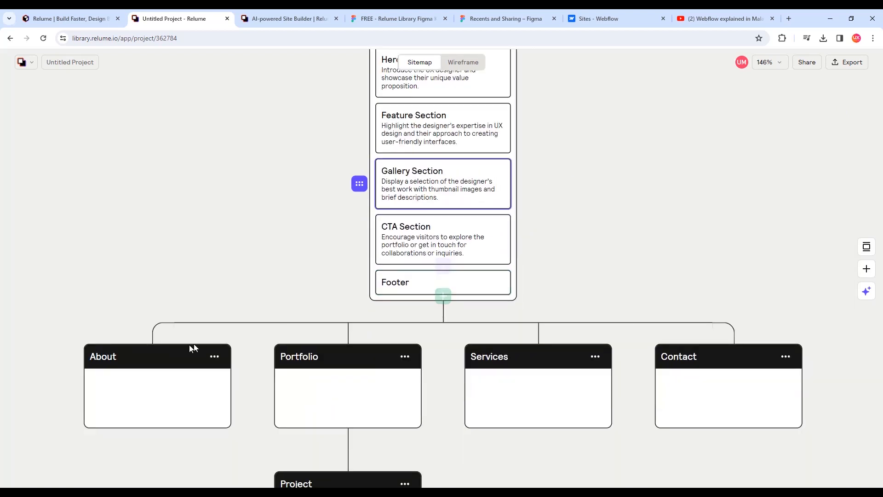
{"action": "mouse_move", "coordinate": [131, 361]}
{"action": "scroll", "coordinate": [127, 352], "scroll_direction": "down", "scroll_amount": 1}
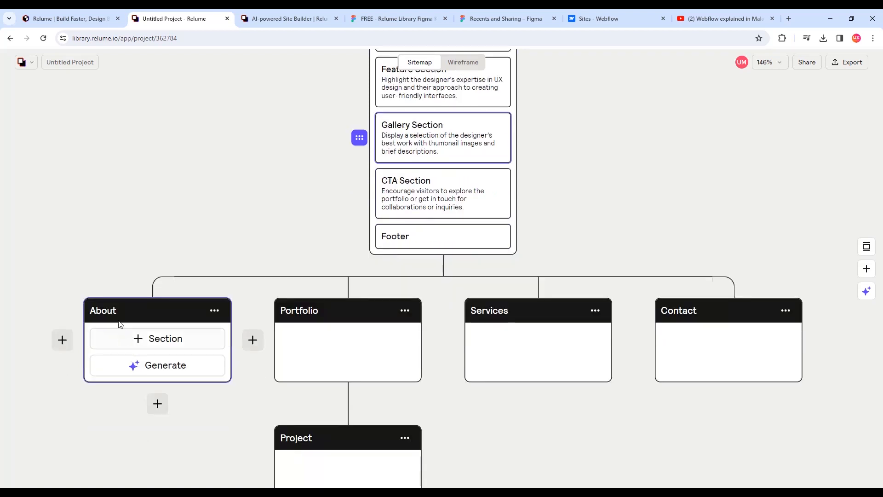
{"action": "left_click", "coordinate": [299, 311]}
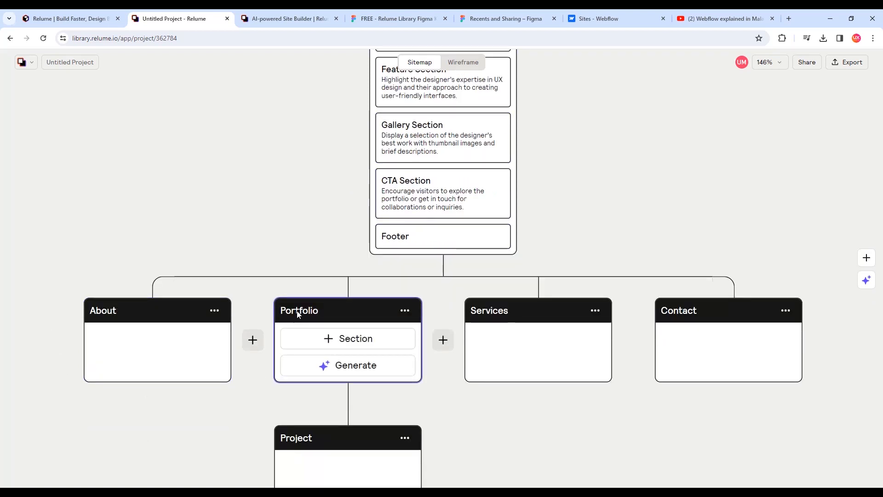
{"action": "mouse_move", "coordinate": [520, 309]}
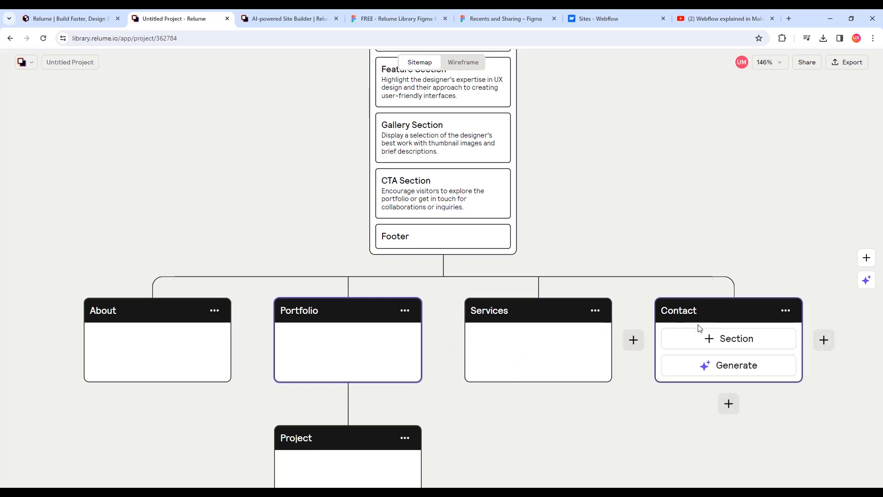
{"action": "scroll", "coordinate": [523, 338], "scroll_direction": "down", "scroll_amount": 2}
{"action": "mouse_move", "coordinate": [358, 340]}
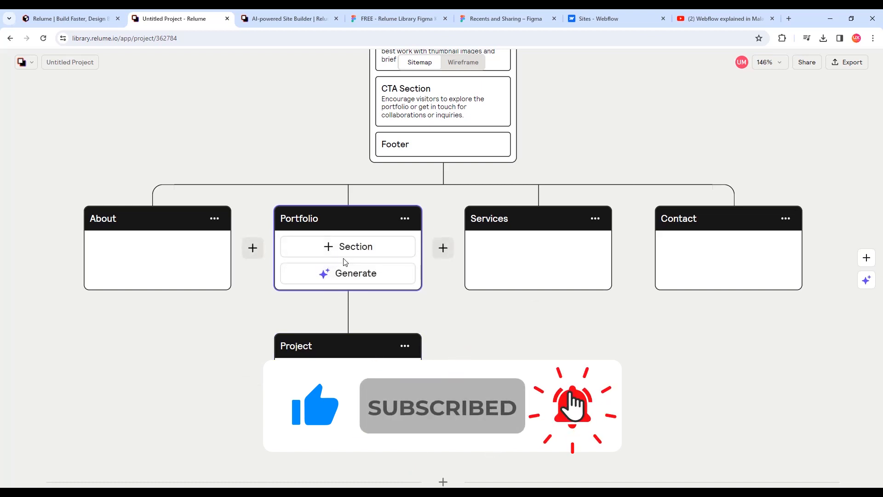
{"action": "mouse_move", "coordinate": [157, 257]}
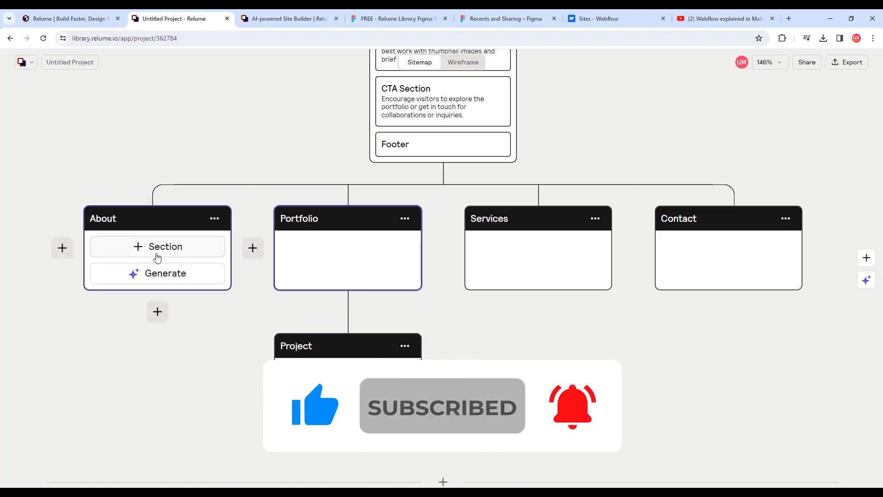
{"action": "left_click", "coordinate": [167, 275]}
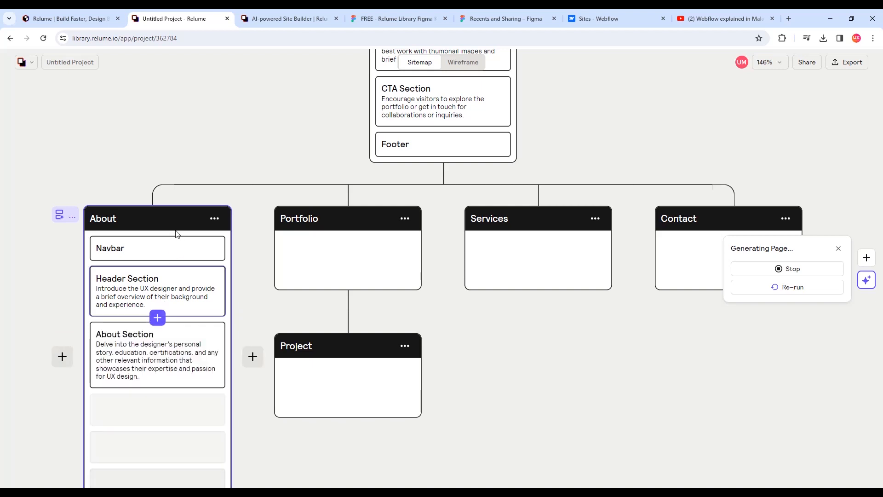
Examine the About page's available actions and read through its generated sections down to the end of the page
{"action": "left_click", "coordinate": [214, 219]}
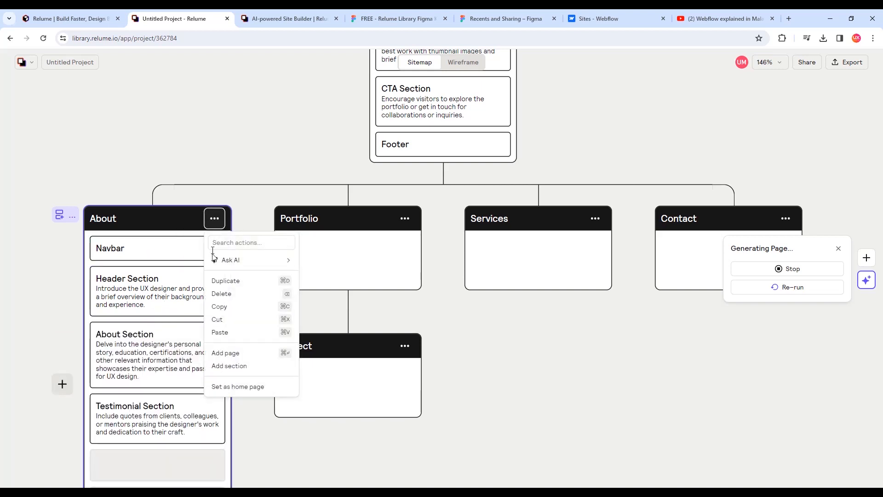
{"action": "double_click", "coordinate": [163, 217]}
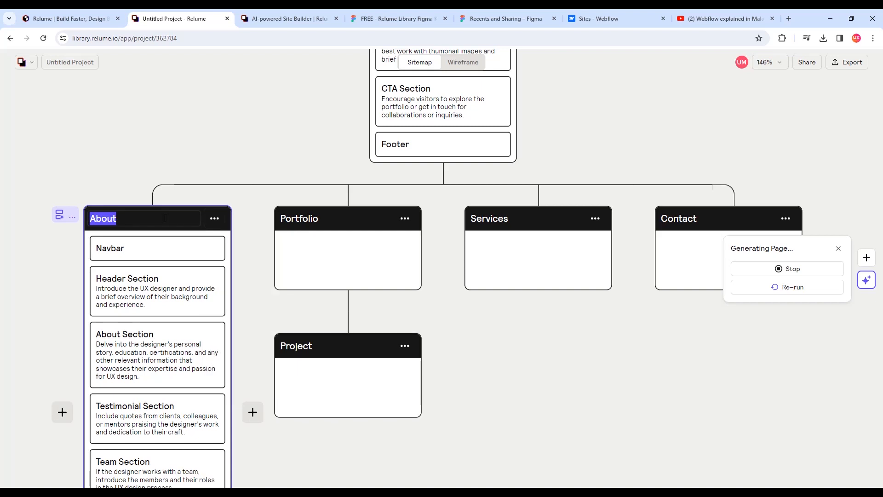
{"action": "scroll", "coordinate": [170, 239], "scroll_direction": "down", "scroll_amount": 1}
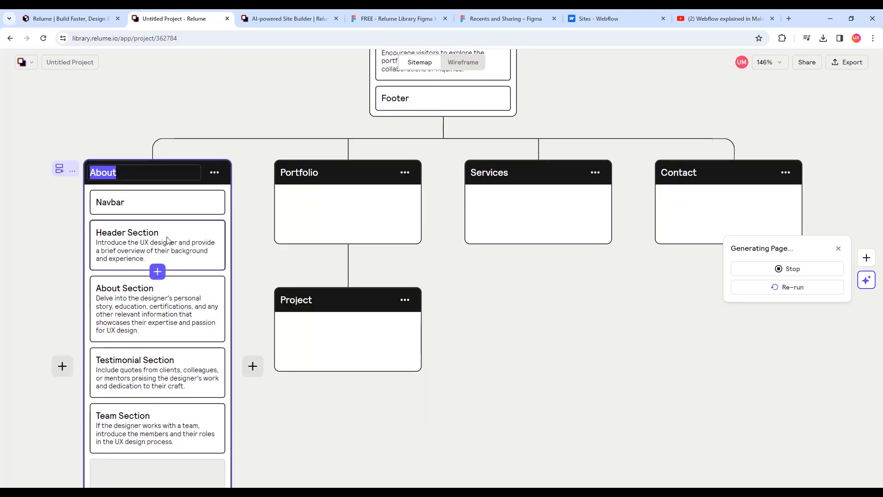
{"action": "scroll", "coordinate": [164, 257], "scroll_direction": "down", "scroll_amount": 2}
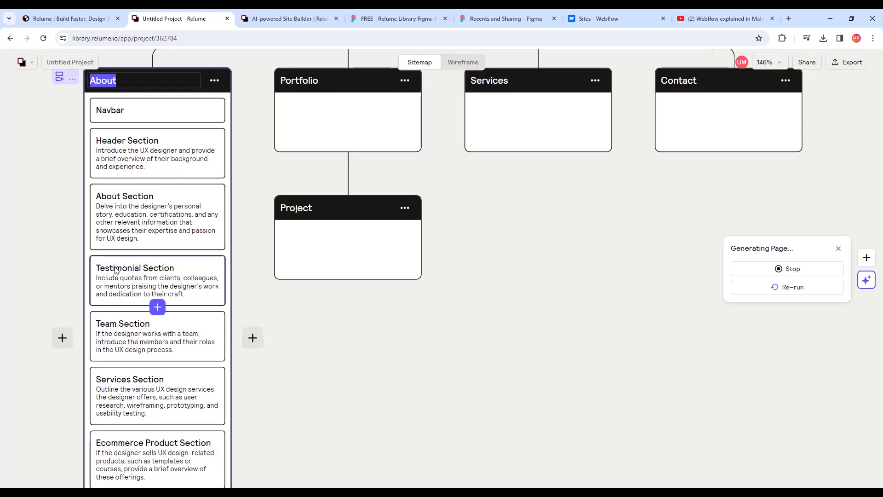
{"action": "scroll", "coordinate": [121, 273], "scroll_direction": "down", "scroll_amount": 1}
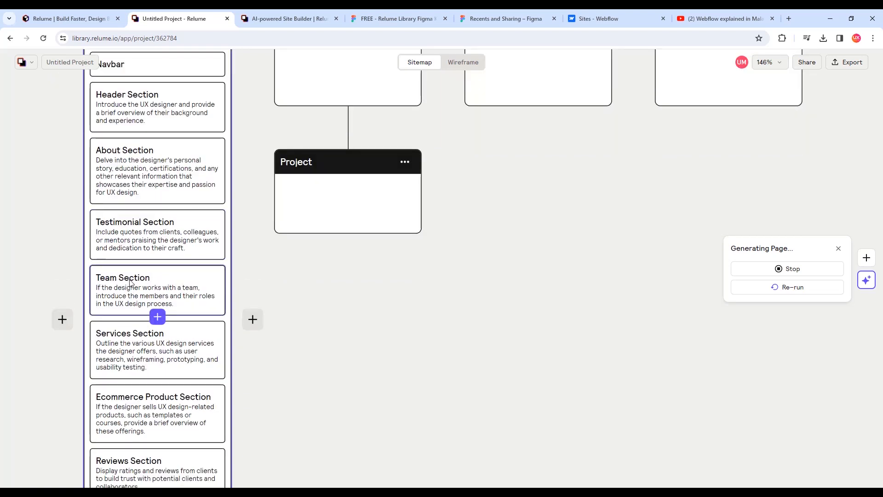
{"action": "scroll", "coordinate": [125, 283], "scroll_direction": "down", "scroll_amount": 1}
{"action": "scroll", "coordinate": [143, 286], "scroll_direction": "up", "scroll_amount": 1}
{"action": "scroll", "coordinate": [143, 286], "scroll_direction": "down", "scroll_amount": 5}
{"action": "scroll", "coordinate": [143, 287], "scroll_direction": "up", "scroll_amount": 4}
{"action": "scroll", "coordinate": [143, 286], "scroll_direction": "up", "scroll_amount": 5}
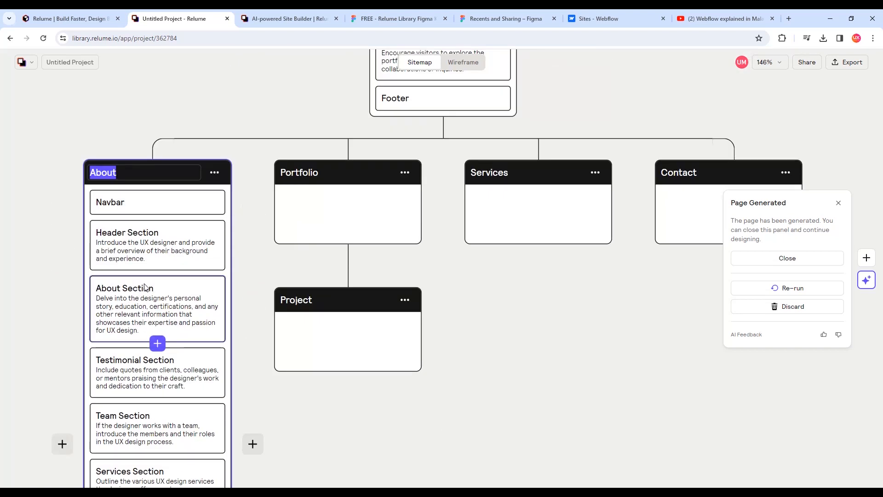
Generate the sections of the Portfolio page and its Project child page with AI
{"action": "mouse_move", "coordinate": [308, 222]}
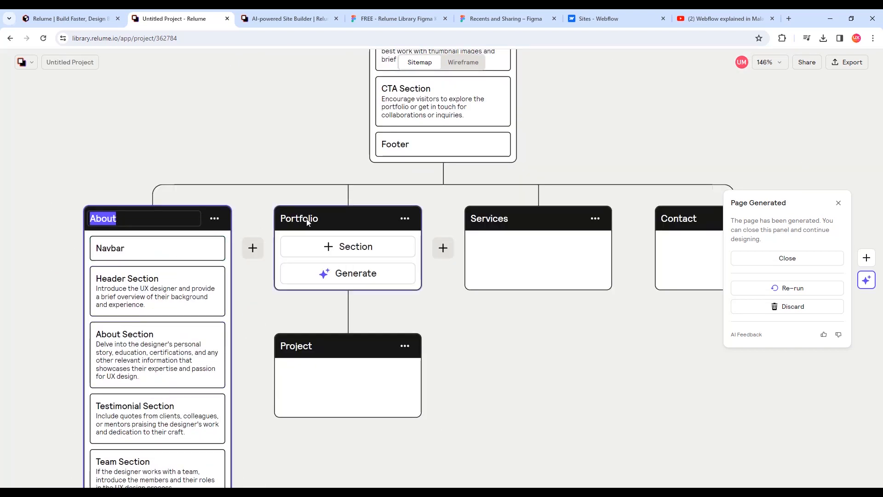
{"action": "left_click", "coordinate": [390, 278]}
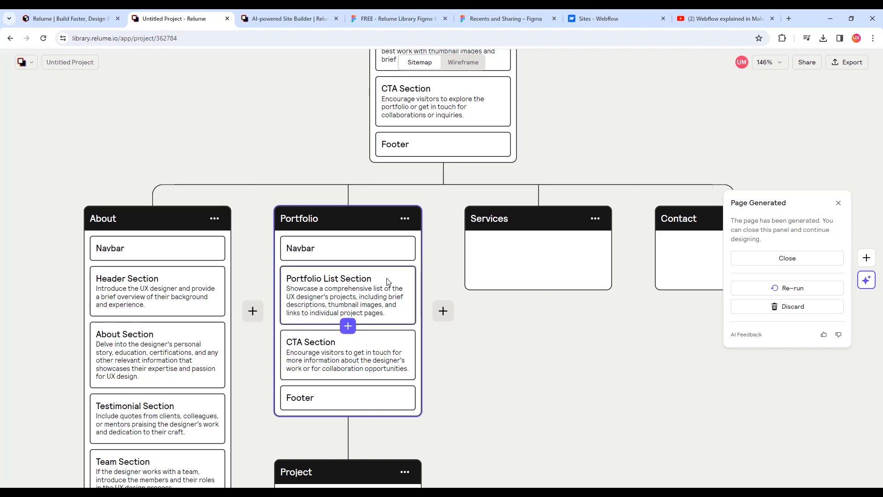
{"action": "scroll", "coordinate": [387, 286], "scroll_direction": "down", "scroll_amount": 3}
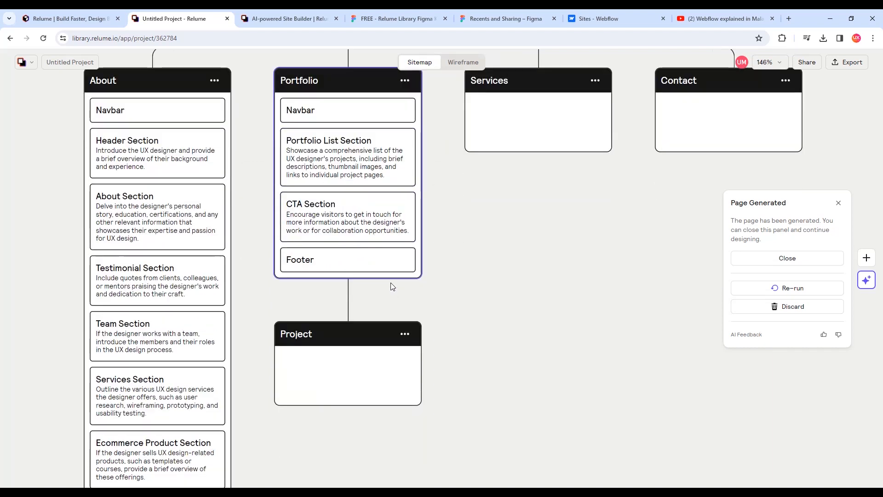
{"action": "mouse_move", "coordinate": [360, 363]}
{"action": "left_click", "coordinate": [367, 390]}
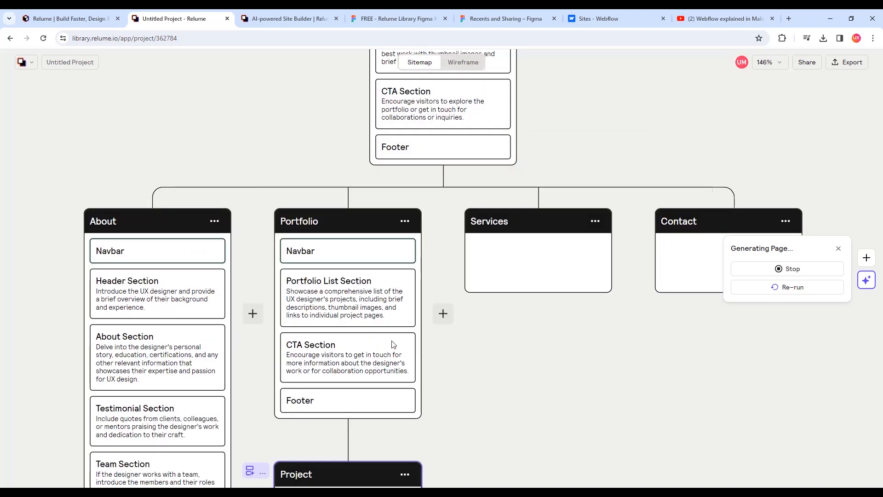
Generate the sections of the Services and Contact pages with AI
{"action": "mouse_move", "coordinate": [532, 262]}
{"action": "left_click", "coordinate": [557, 277]}
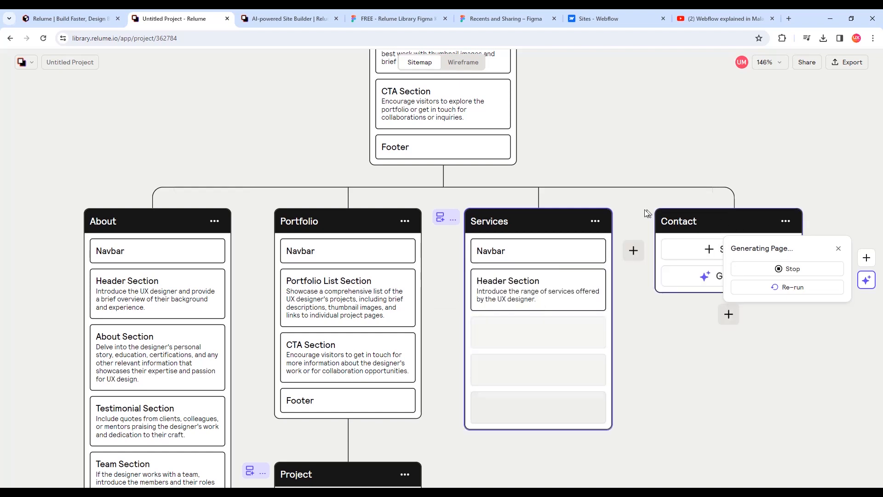
{"action": "scroll", "coordinate": [653, 219], "scroll_direction": "down", "scroll_amount": 1}
{"action": "left_click", "coordinate": [710, 234]}
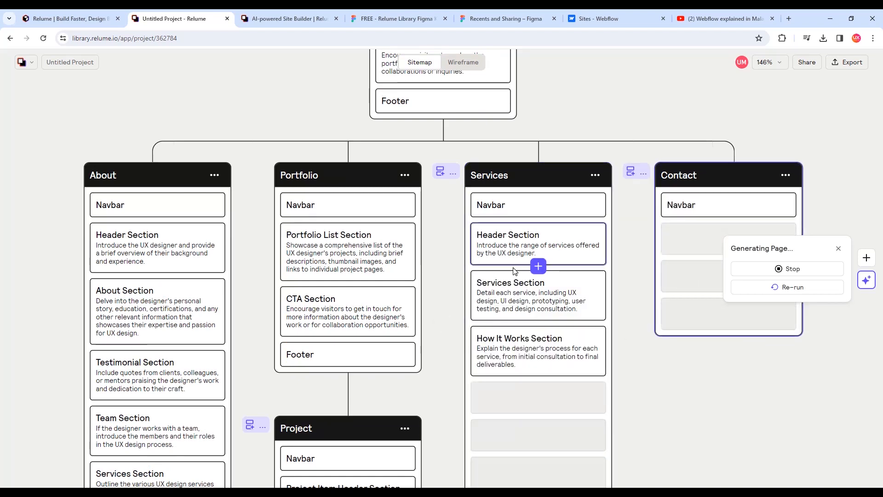
Review the full sitemap, comparing the Home page with the sections of the About, Portfolio, Project, Services and Contact pages
{"action": "scroll", "coordinate": [445, 296], "scroll_direction": "up", "scroll_amount": 2}
{"action": "scroll", "coordinate": [445, 297], "scroll_direction": "up", "scroll_amount": 2}
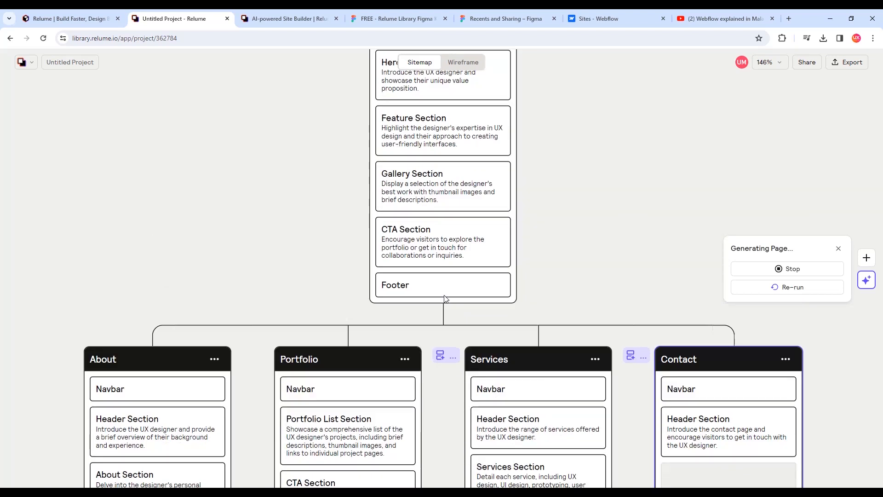
{"action": "scroll", "coordinate": [558, 253], "scroll_direction": "down", "scroll_amount": 3}
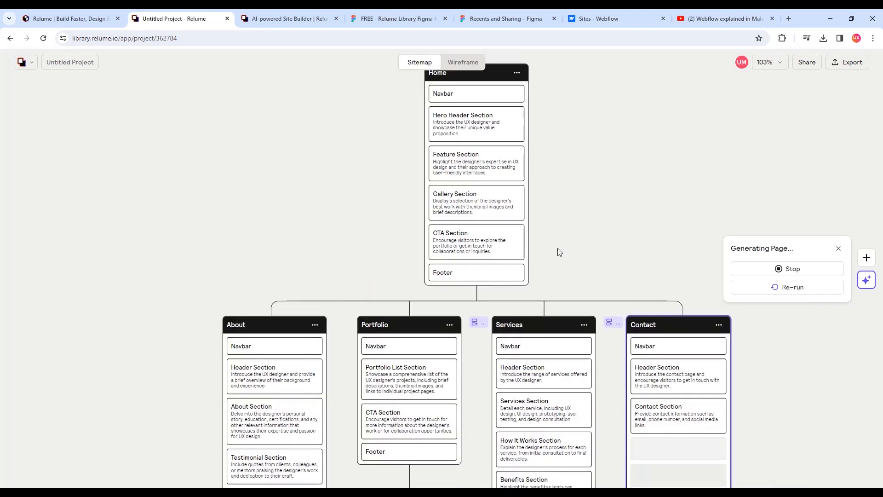
{"action": "scroll", "coordinate": [559, 249], "scroll_direction": "up", "scroll_amount": 4}
{"action": "scroll", "coordinate": [558, 249], "scroll_direction": "down", "scroll_amount": 13}
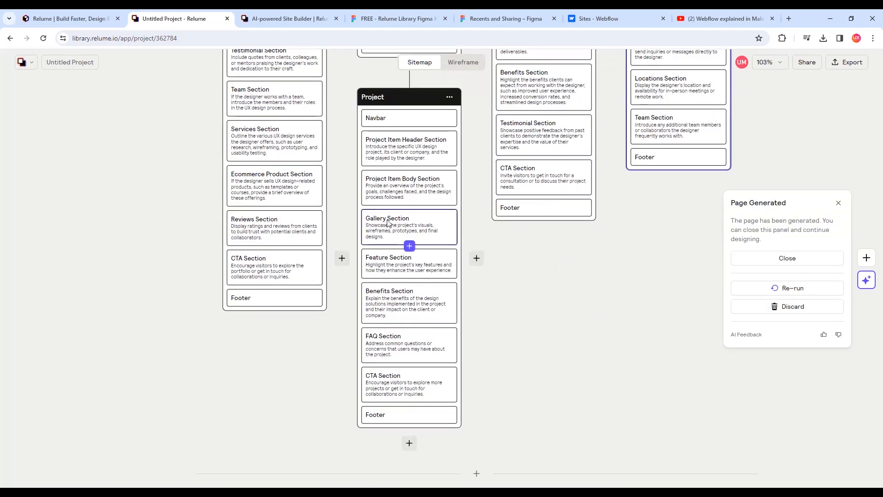
{"action": "scroll", "coordinate": [387, 222], "scroll_direction": "up", "scroll_amount": 3}
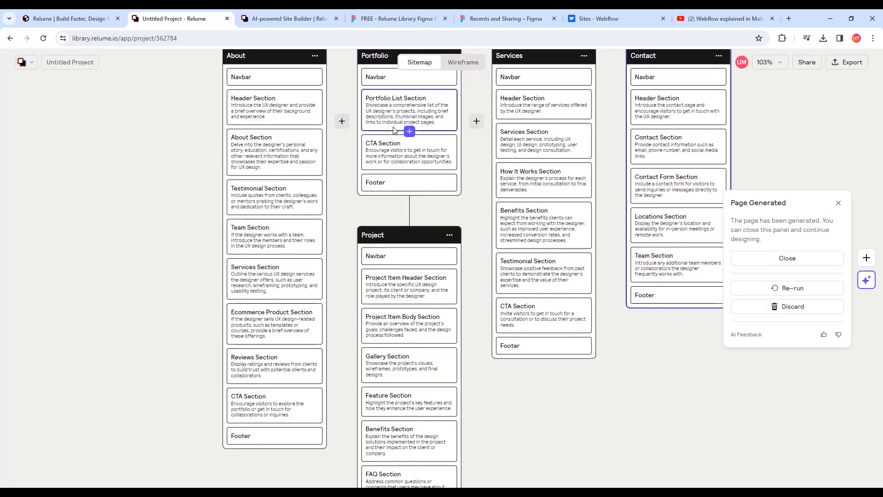
{"action": "scroll", "coordinate": [391, 118], "scroll_direction": "up", "scroll_amount": 1}
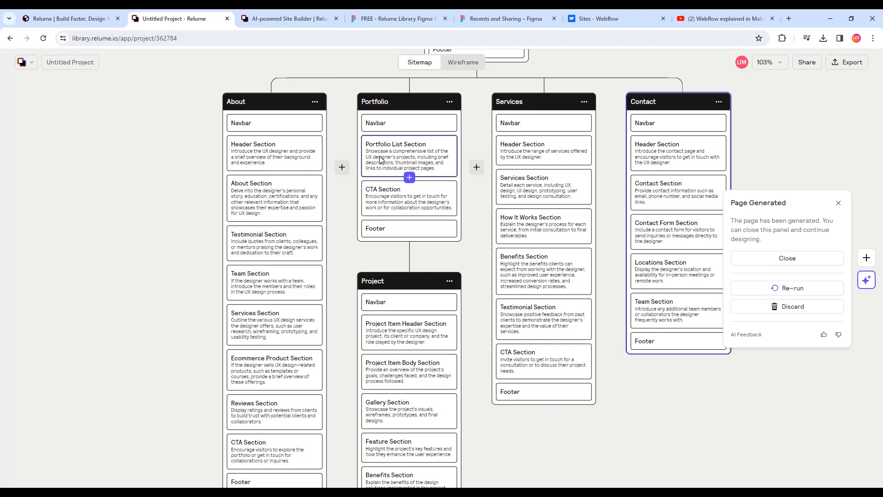
{"action": "scroll", "coordinate": [406, 178], "scroll_direction": "up", "scroll_amount": 6}
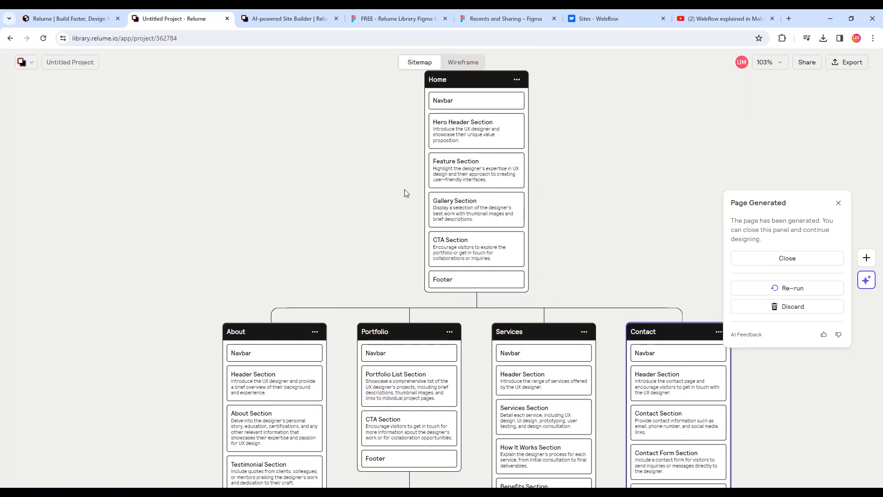
{"action": "scroll", "coordinate": [463, 181], "scroll_direction": "down", "scroll_amount": 1}
{"action": "scroll", "coordinate": [464, 182], "scroll_direction": "up", "scroll_amount": 1}
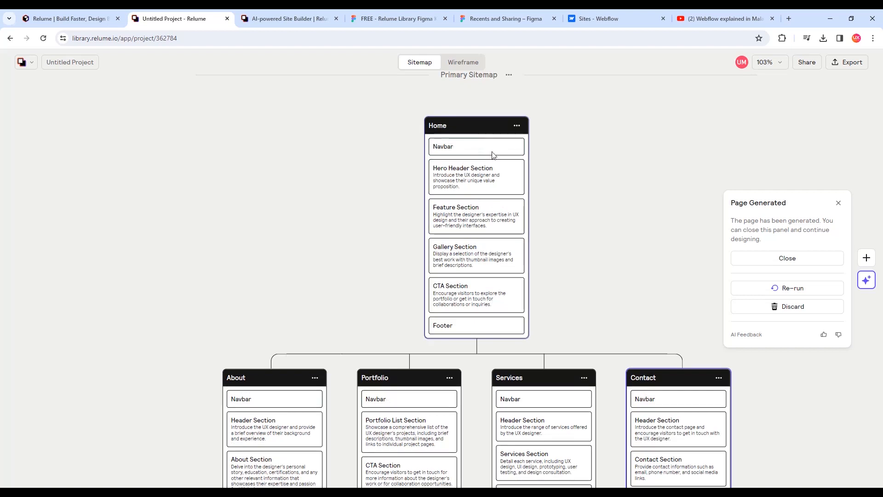
{"action": "scroll", "coordinate": [408, 335], "scroll_direction": "down", "scroll_amount": 5}
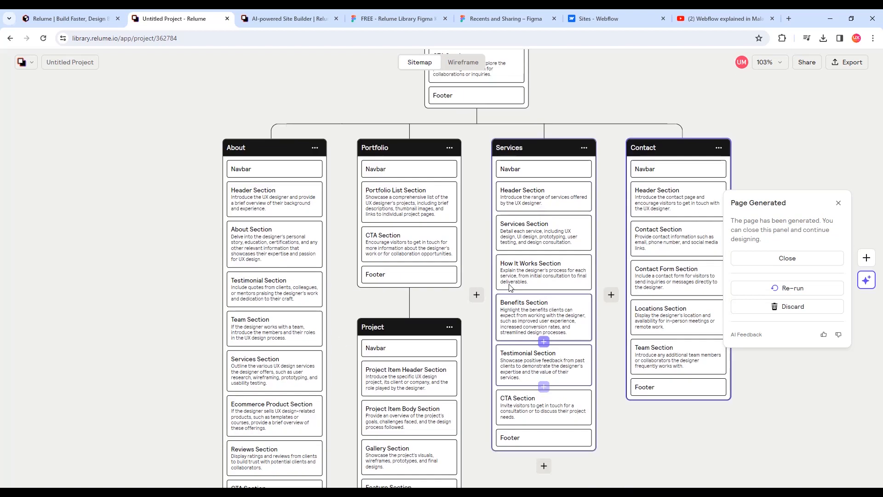
{"action": "scroll", "coordinate": [427, 327], "scroll_direction": "up", "scroll_amount": 3}
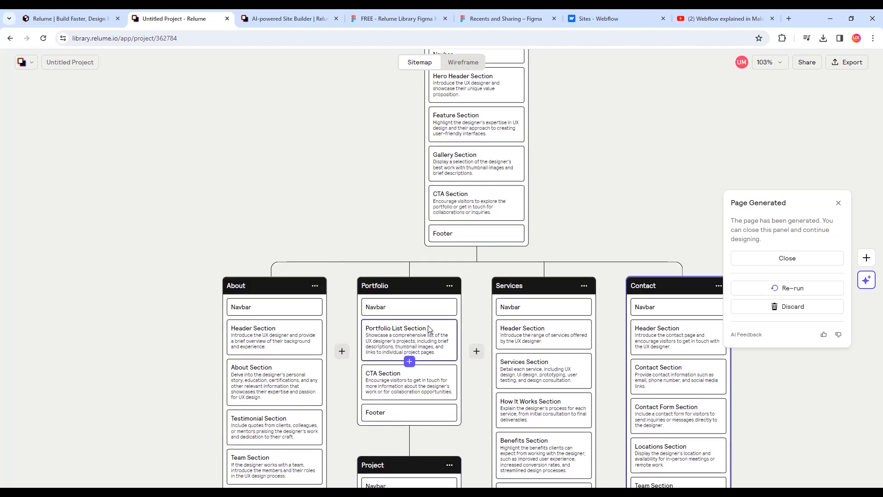
Rename the project as "uxuimania website"
{"action": "scroll", "coordinate": [426, 316], "scroll_direction": "up", "scroll_amount": 3}
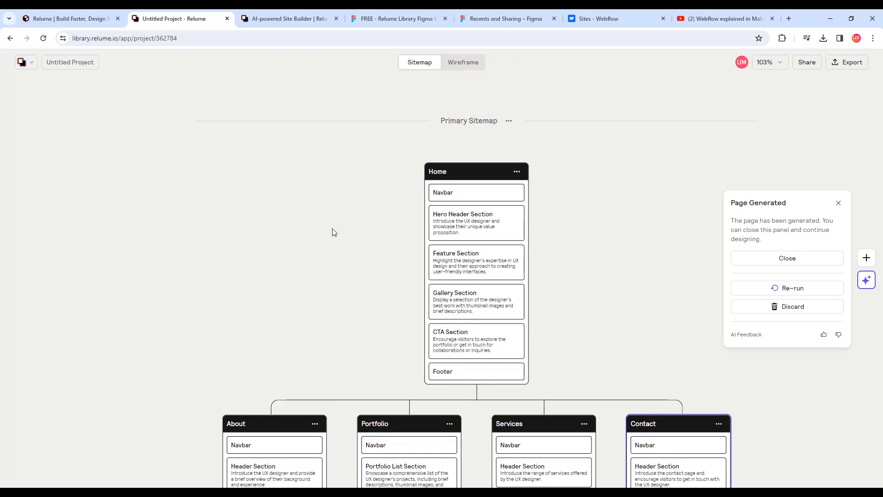
{"action": "left_click", "coordinate": [68, 66]}
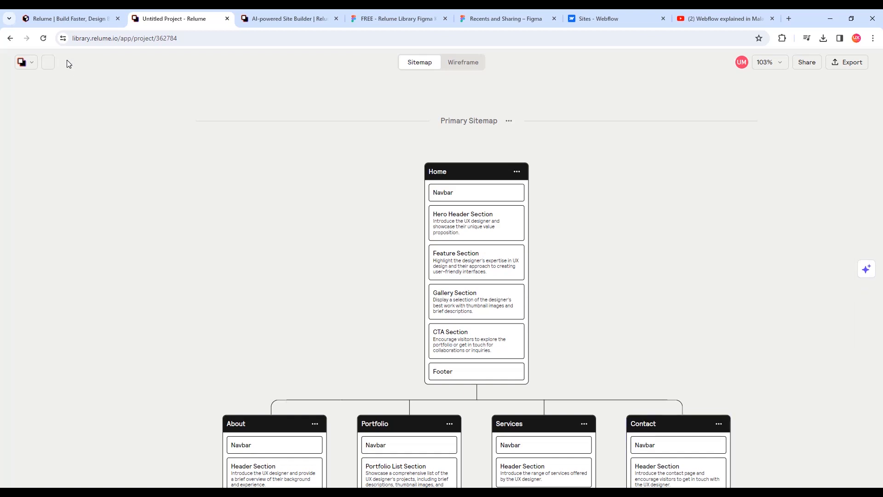
{"action": "type", "text": "uxuimania website"}
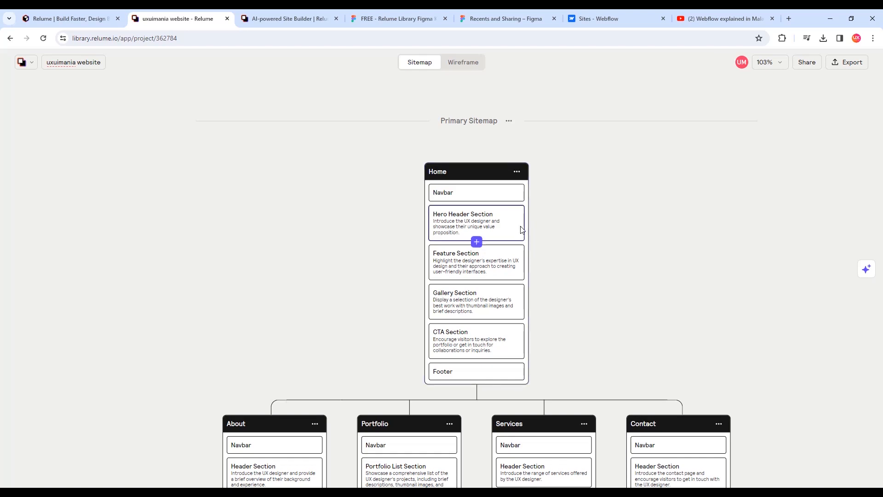
Look over the Home page and its child pages once more and dismiss the feedback request
{"action": "scroll", "coordinate": [522, 235], "scroll_direction": "down", "scroll_amount": 1}
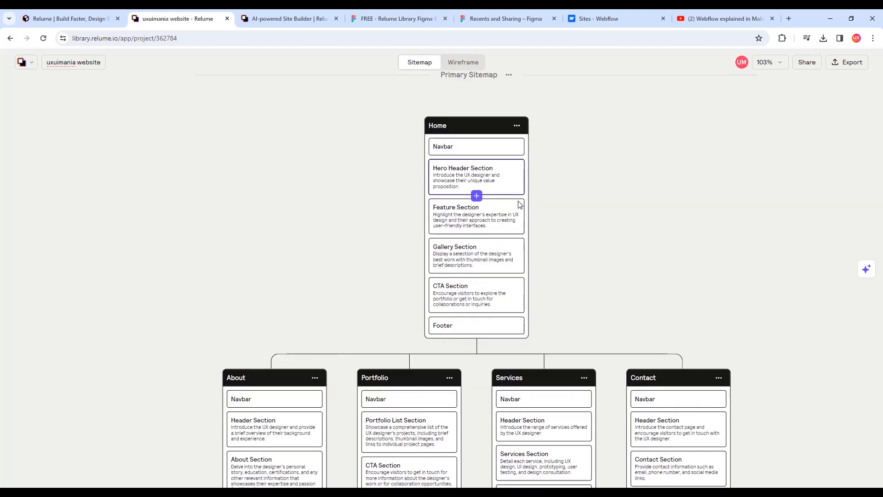
{"action": "scroll", "coordinate": [472, 239], "scroll_direction": "down", "scroll_amount": 3}
{"action": "scroll", "coordinate": [276, 267], "scroll_direction": "down", "scroll_amount": 2}
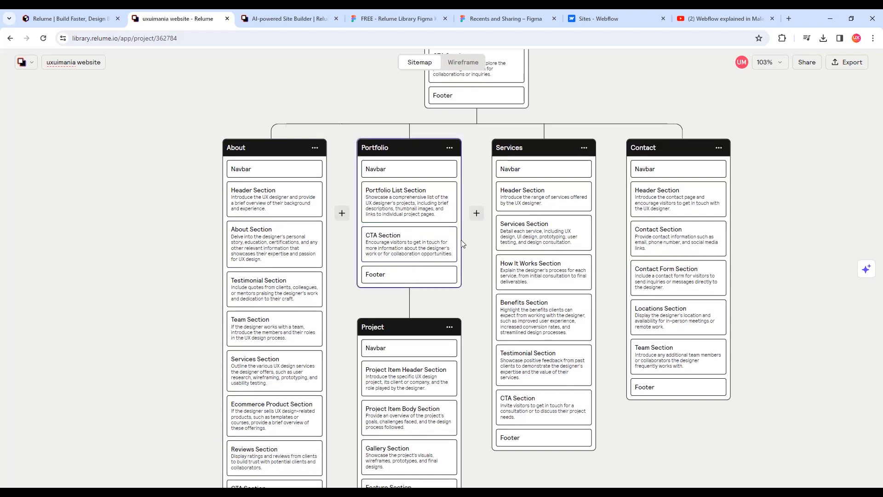
{"action": "scroll", "coordinate": [463, 258], "scroll_direction": "up", "scroll_amount": 5}
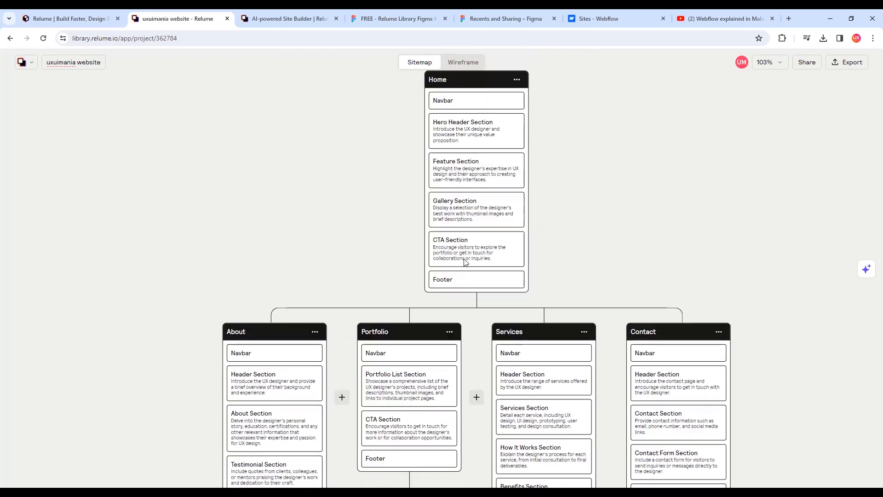
{"action": "scroll", "coordinate": [506, 258], "scroll_direction": "down", "scroll_amount": 1}
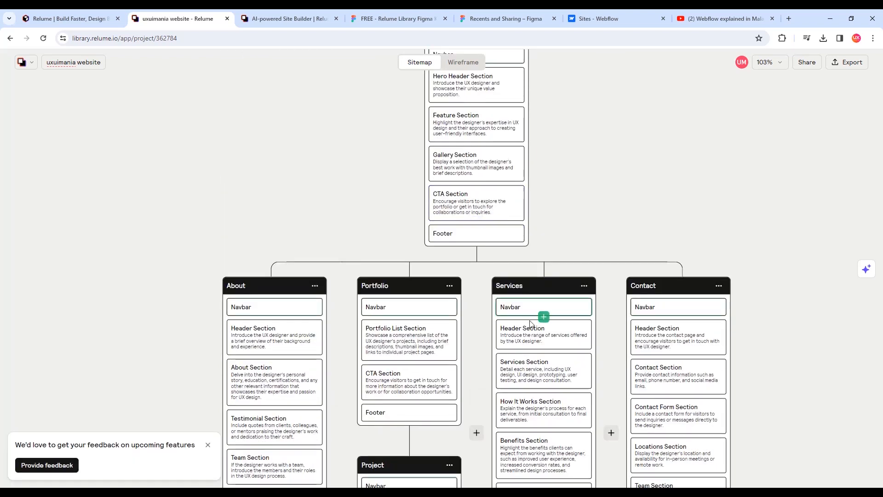
{"action": "left_click", "coordinate": [208, 445]}
{"action": "scroll", "coordinate": [405, 364], "scroll_direction": "down", "scroll_amount": 1}
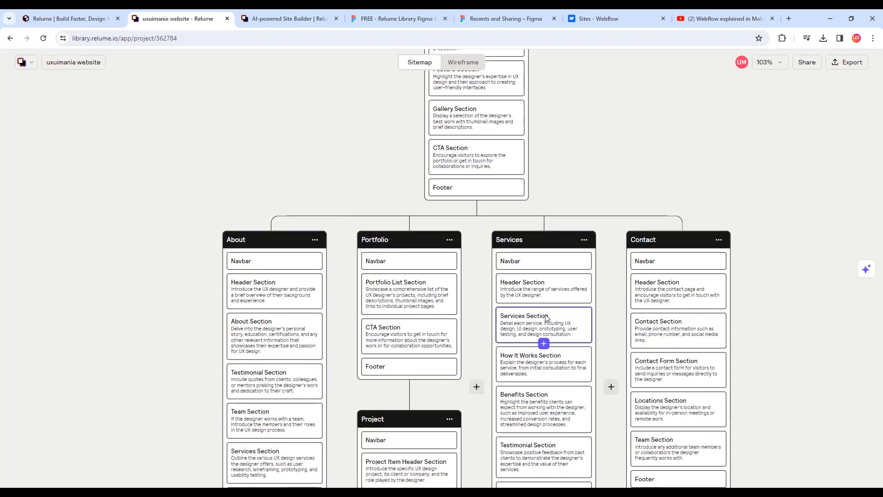
{"action": "scroll", "coordinate": [546, 317], "scroll_direction": "up", "scroll_amount": 4}
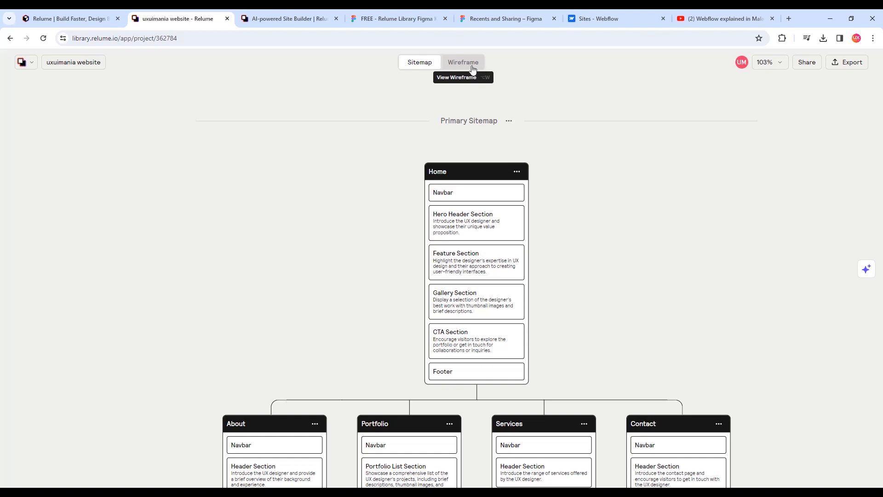
Switch the project to the wireframe view and examine the Home page's navbar, hero, feature and image showcase sections
{"action": "left_click", "coordinate": [473, 69]}
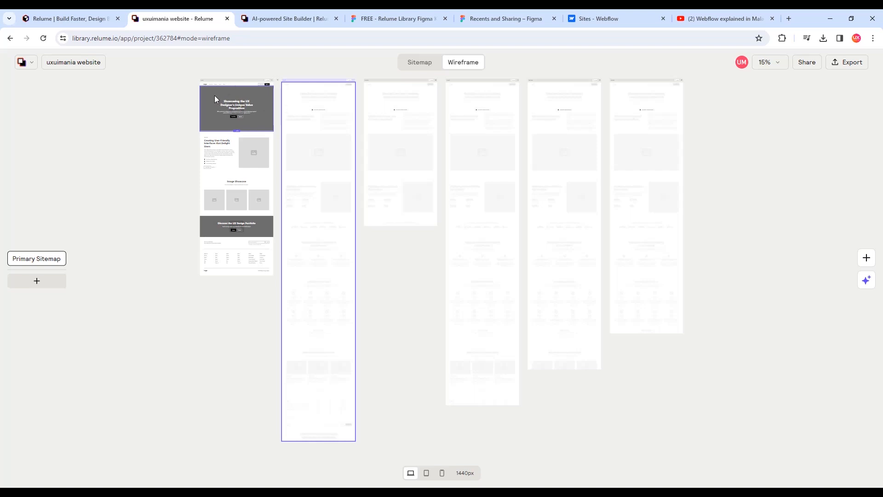
{"action": "scroll", "coordinate": [188, 90], "scroll_direction": "up", "scroll_amount": 5}
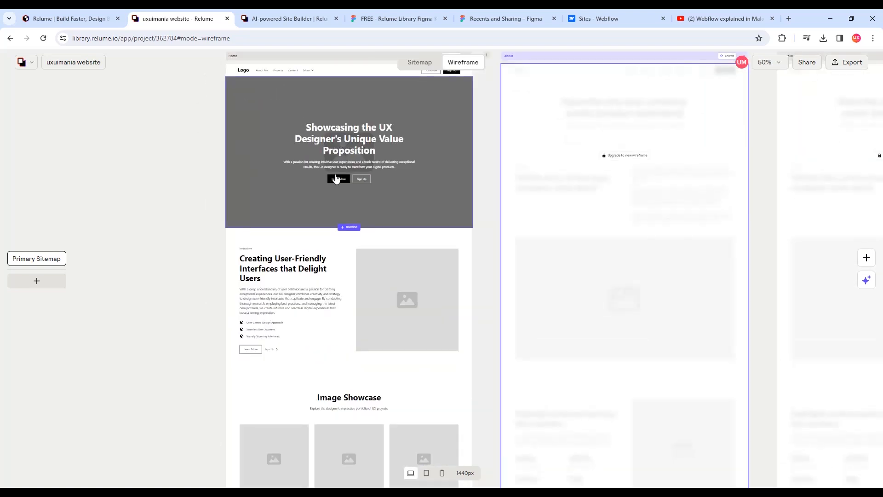
{"action": "scroll", "coordinate": [272, 170], "scroll_direction": "up", "scroll_amount": 2}
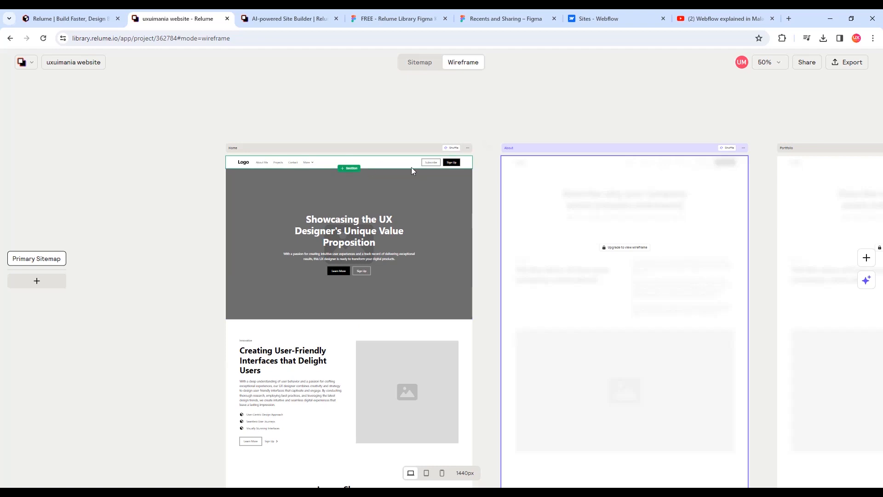
{"action": "scroll", "coordinate": [293, 185], "scroll_direction": "down", "scroll_amount": 1}
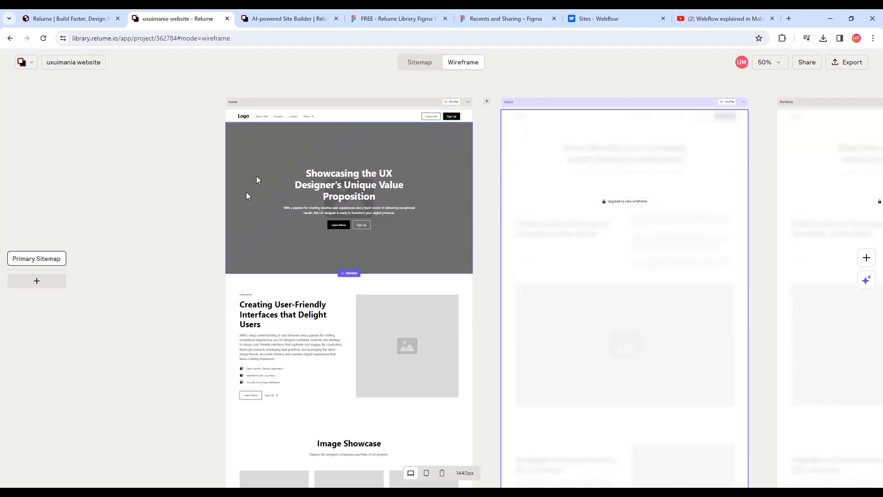
{"action": "scroll", "coordinate": [415, 202], "scroll_direction": "down", "scroll_amount": 3}
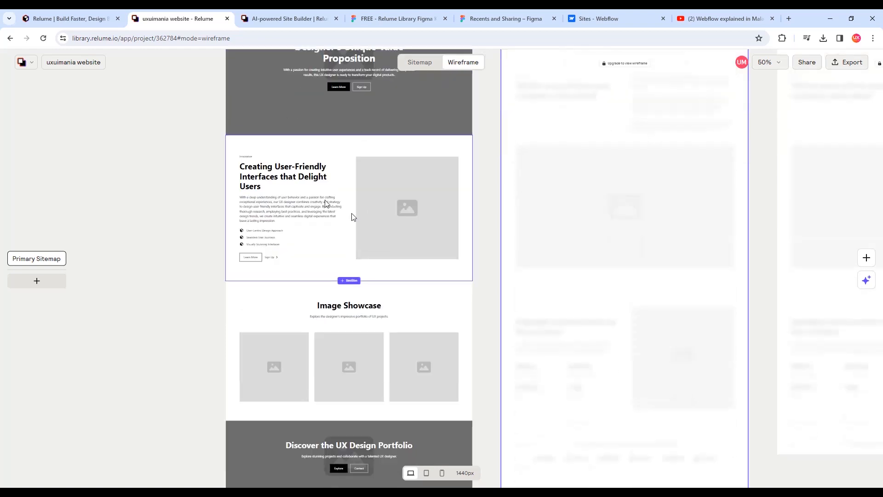
Examine the rest of the Home page wireframe, from the image showcase and call-to-action to the footer, and select the Home page
{"action": "scroll", "coordinate": [304, 189], "scroll_direction": "down", "scroll_amount": 3}
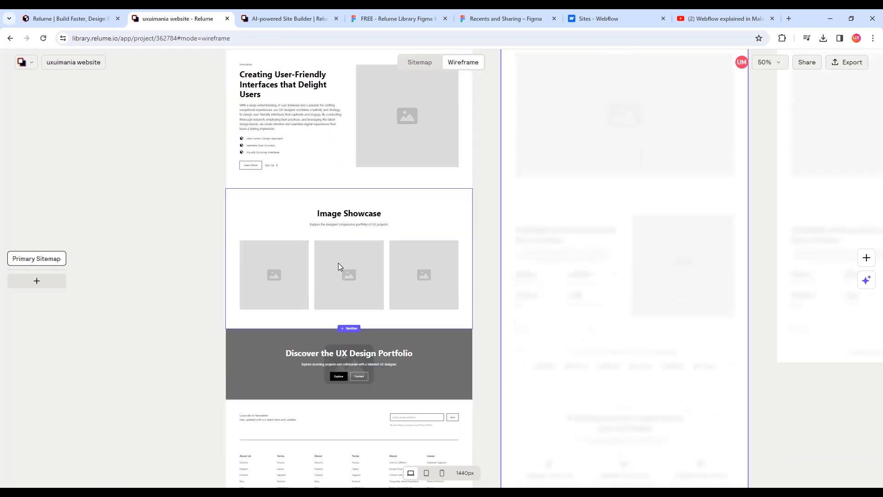
{"action": "scroll", "coordinate": [360, 217], "scroll_direction": "down", "scroll_amount": 1}
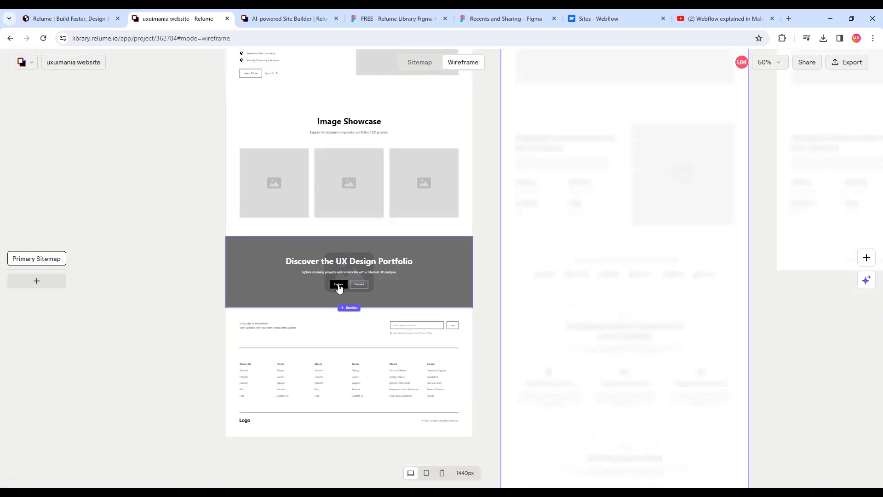
{"action": "scroll", "coordinate": [335, 305], "scroll_direction": "up", "scroll_amount": 6}
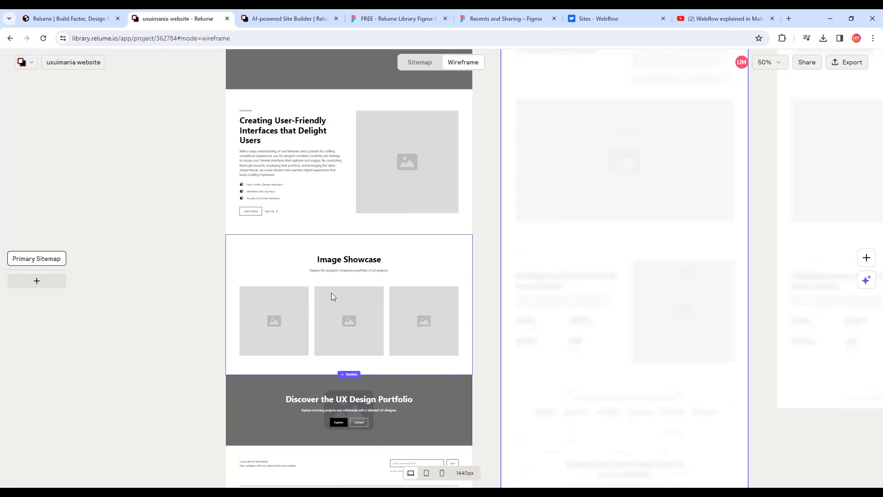
{"action": "scroll", "coordinate": [335, 288], "scroll_direction": "up", "scroll_amount": 1}
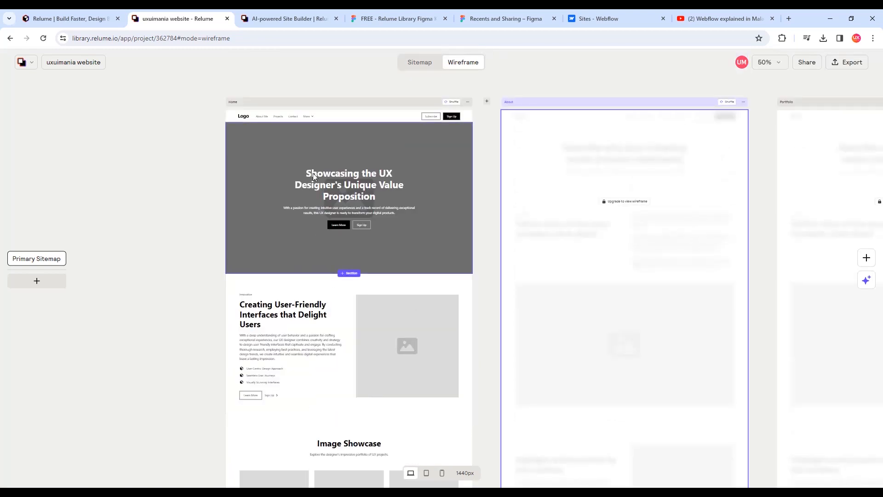
{"action": "left_click", "coordinate": [234, 101]}
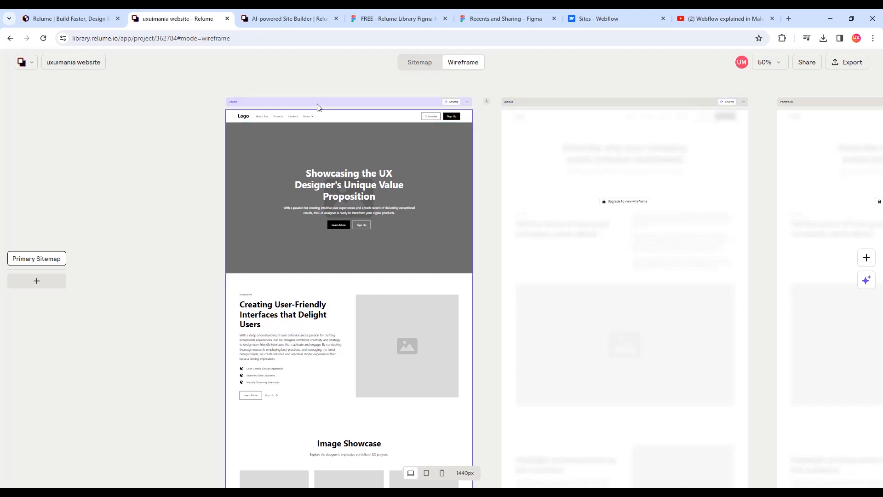
Choose to export the project to Figma and go to the installation page of the required Relume Library plugin
{"action": "left_click", "coordinate": [850, 66]}
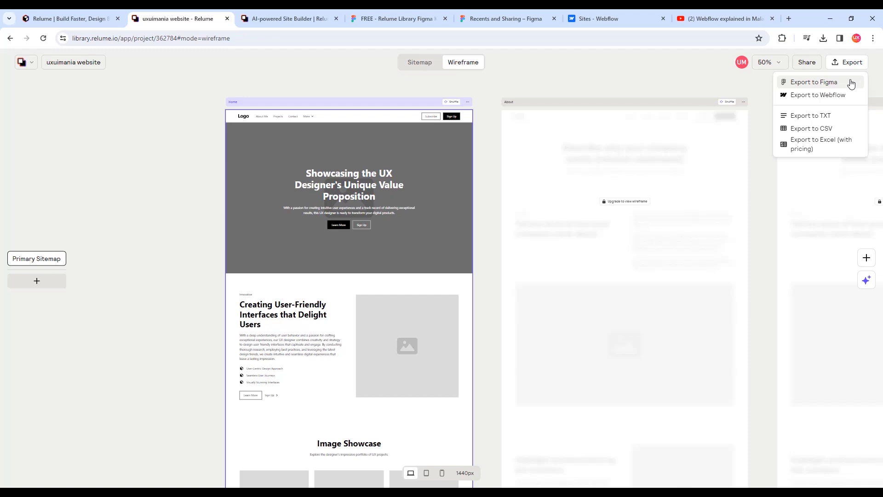
{"action": "left_click", "coordinate": [840, 85]}
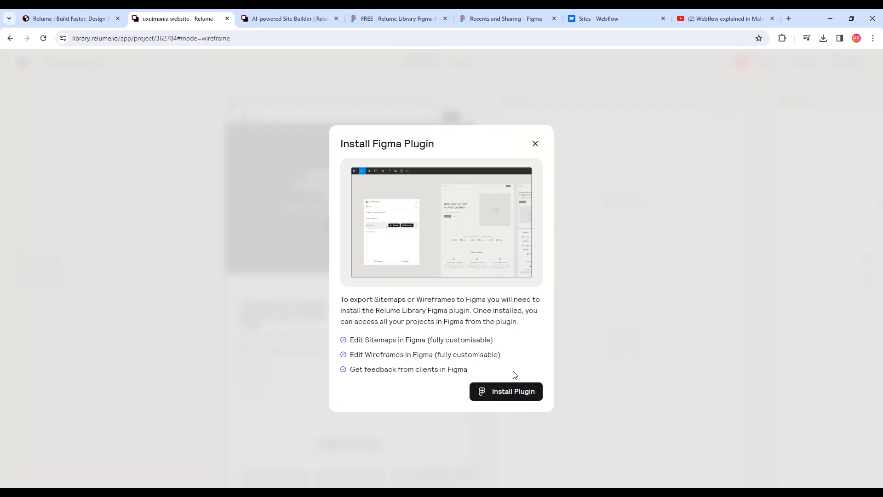
{"action": "left_click", "coordinate": [534, 390]}
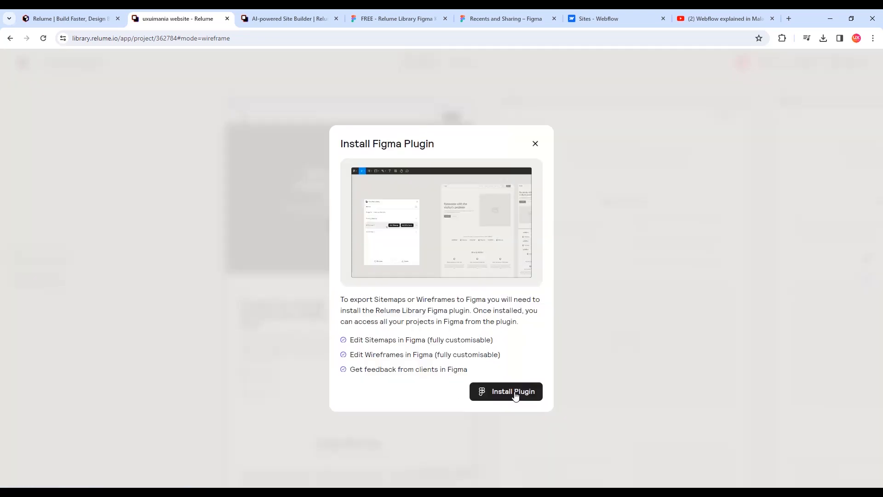
{"action": "left_click", "coordinate": [521, 397]}
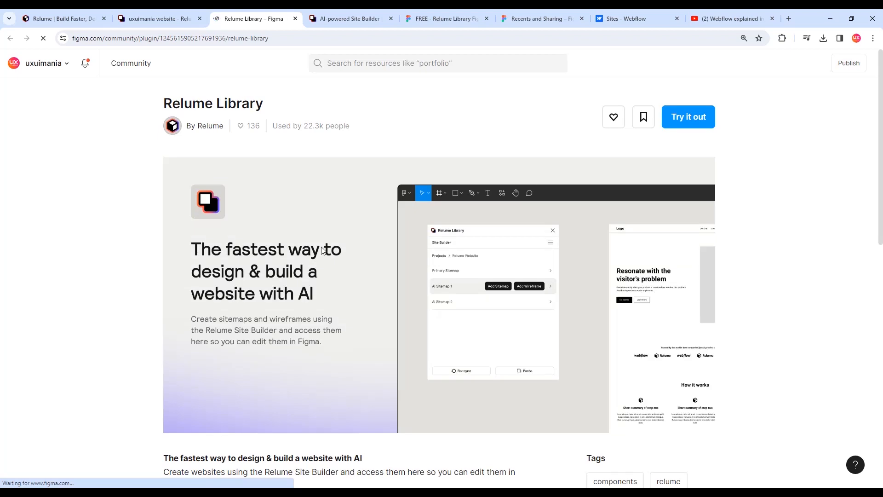
Run the Relume Library plugin in a Figma file, link it to the Relume account by logging in, and return to the file
{"action": "left_click", "coordinate": [686, 118]}
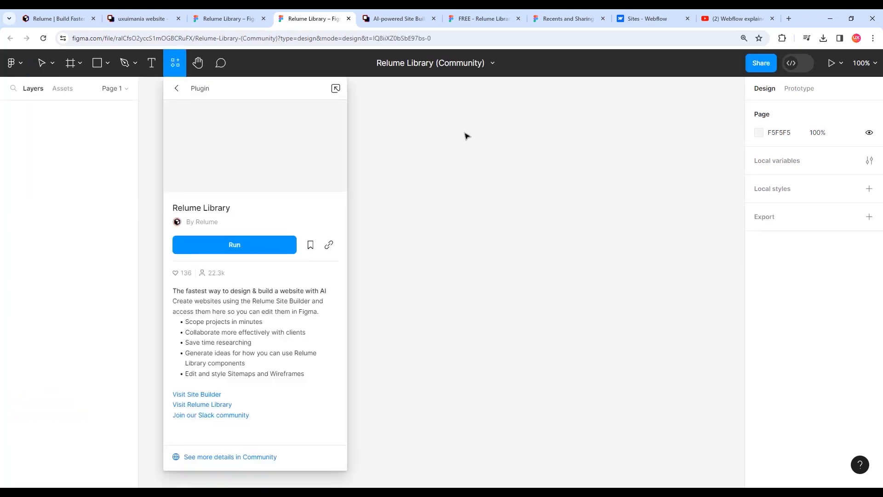
{"action": "left_click", "coordinate": [260, 247]}
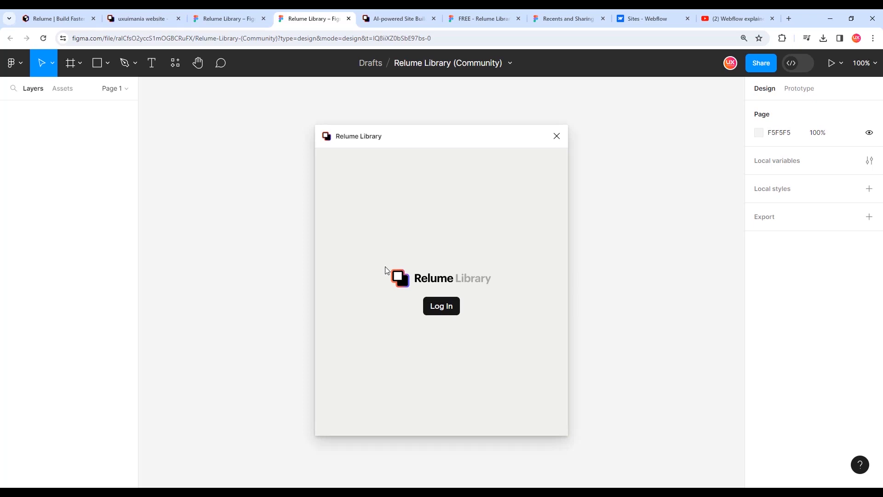
{"action": "left_click", "coordinate": [443, 309]}
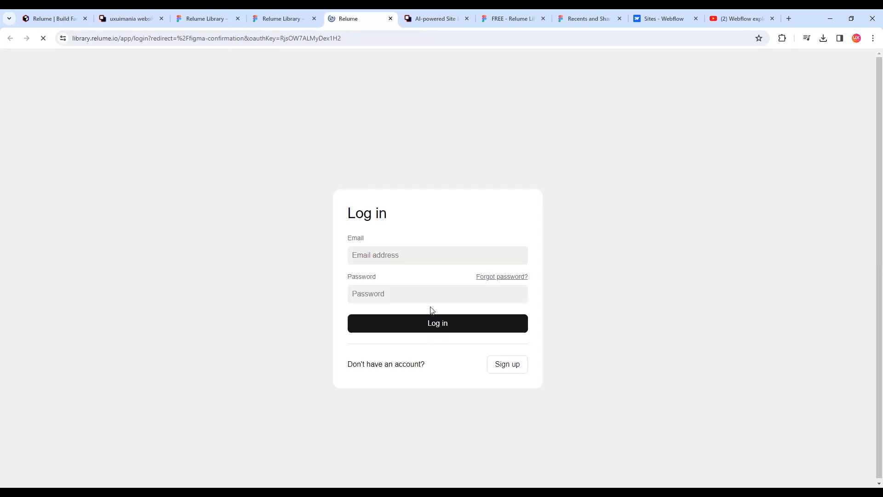
{"action": "left_click", "coordinate": [420, 327]}
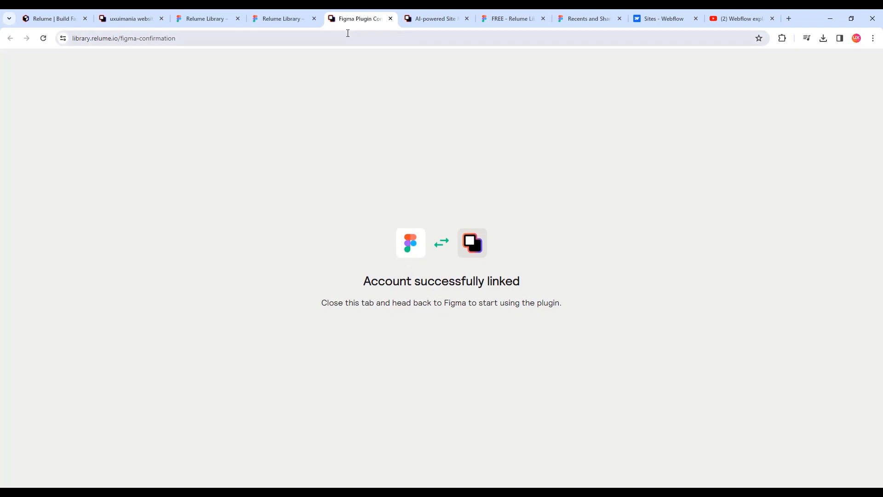
{"action": "left_click", "coordinate": [288, 18]}
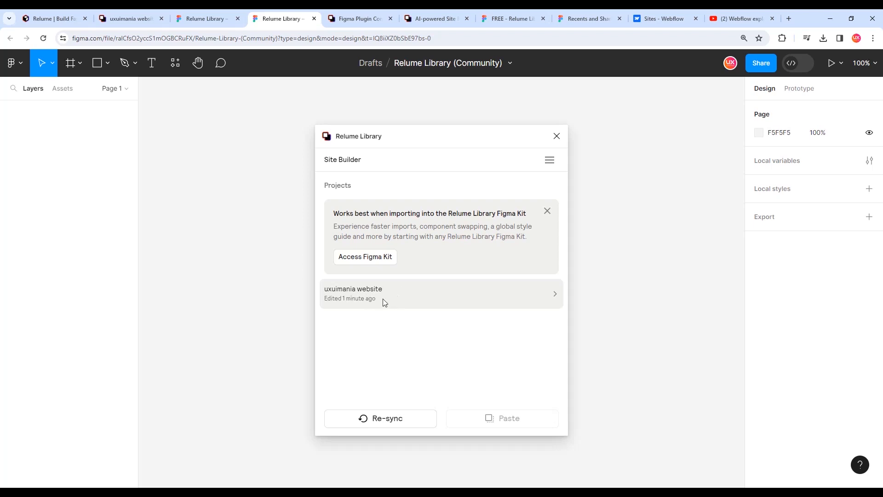
Switch back to the uxuimania website project in Relume and dismiss the Figma plugin installation dialog
{"action": "left_click", "coordinate": [138, 16]}
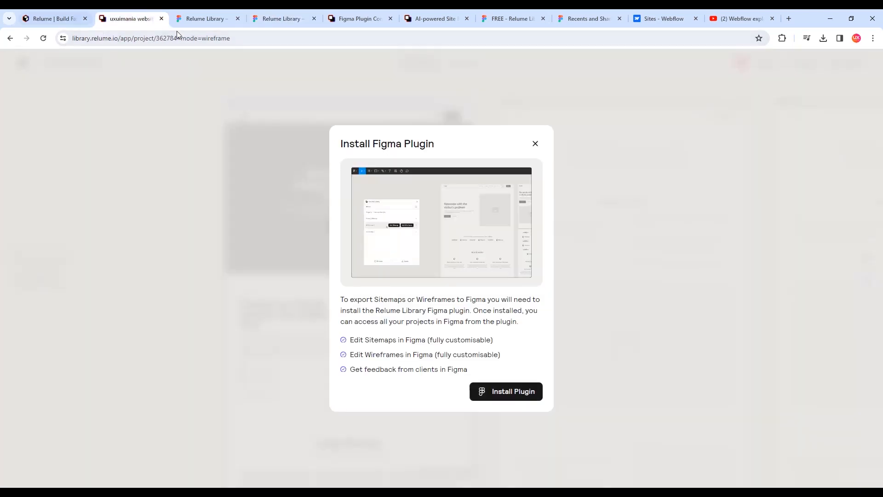
{"action": "left_click", "coordinate": [71, 20]}
{"action": "left_click", "coordinate": [136, 18]}
{"action": "left_click", "coordinate": [535, 145]}
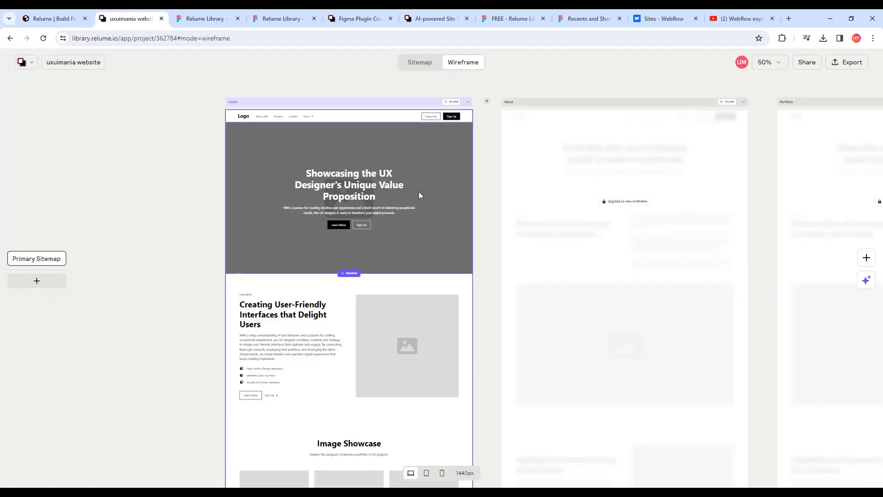
Switch to the Figma file and add the uxuimania website project's Primary Sitemap to the canvas with the plugin
{"action": "left_click", "coordinate": [288, 19]}
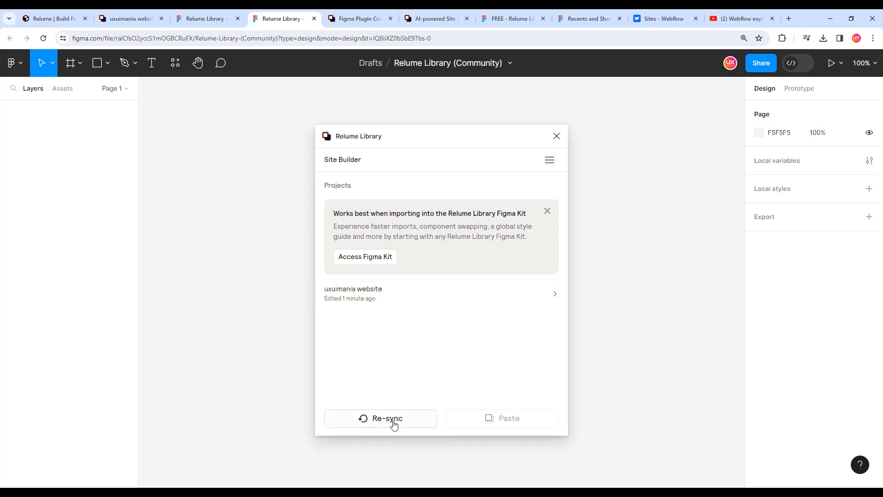
{"action": "left_click", "coordinate": [368, 300]}
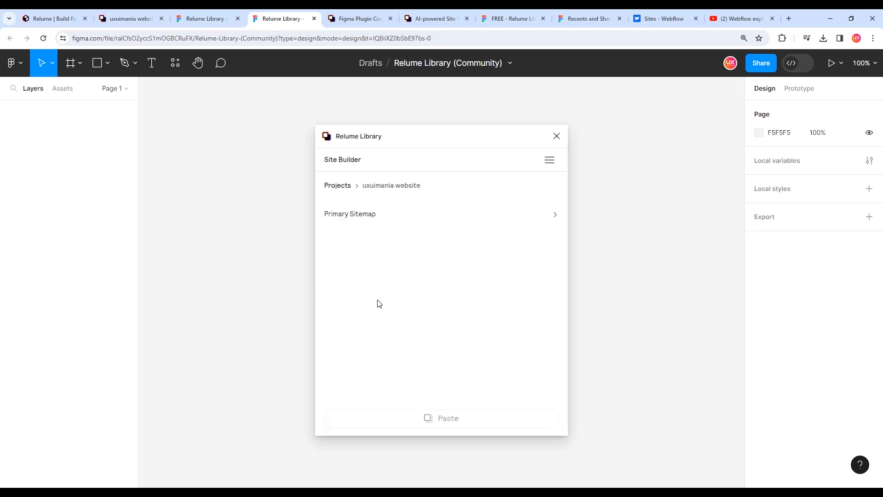
{"action": "mouse_move", "coordinate": [341, 217]}
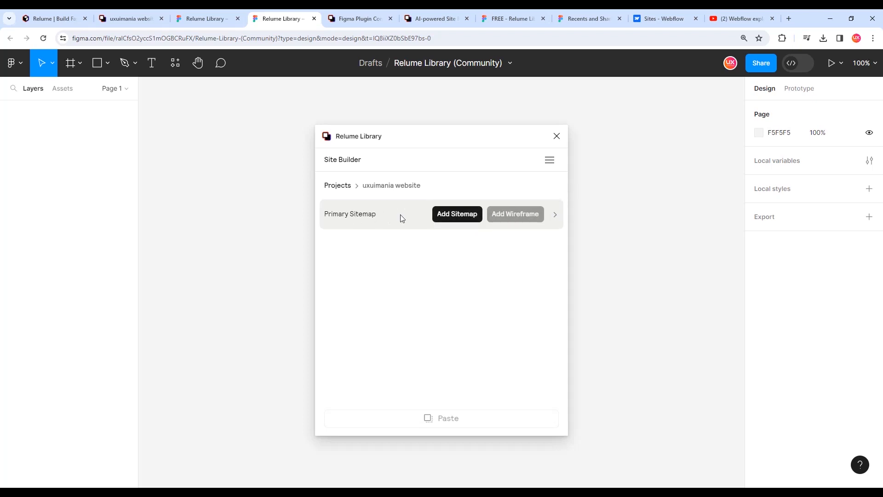
{"action": "left_click", "coordinate": [459, 223]}
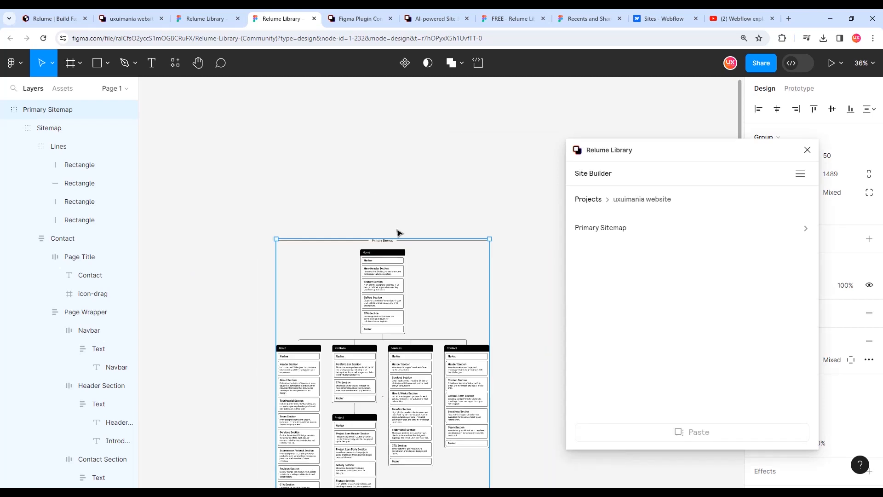
Switch to the Relume homepage and open the Figma community page of its free Figma Kit
{"action": "mouse_move", "coordinate": [630, 226]}
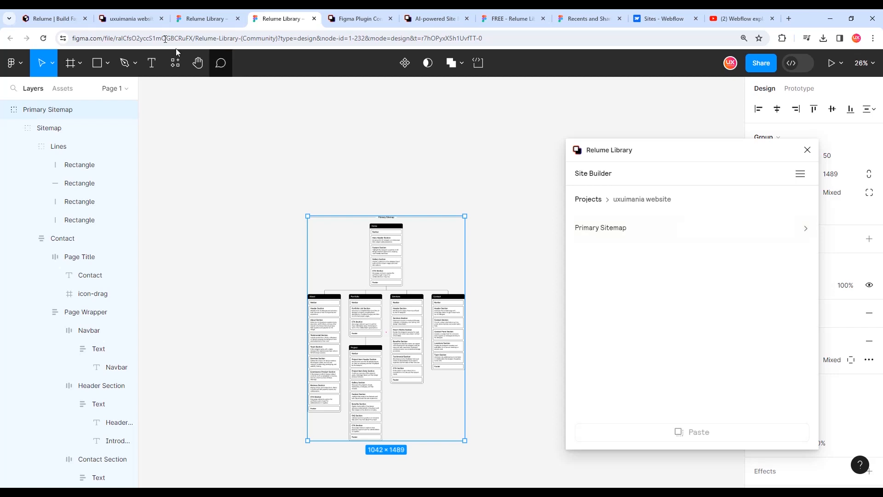
{"action": "left_click", "coordinate": [53, 18]}
{"action": "left_click", "coordinate": [129, 14]}
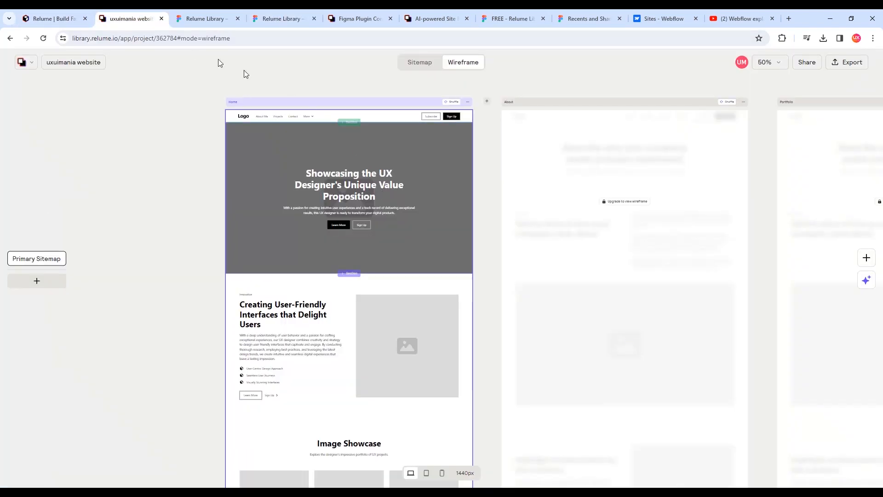
{"action": "mouse_move", "coordinate": [198, 18]}
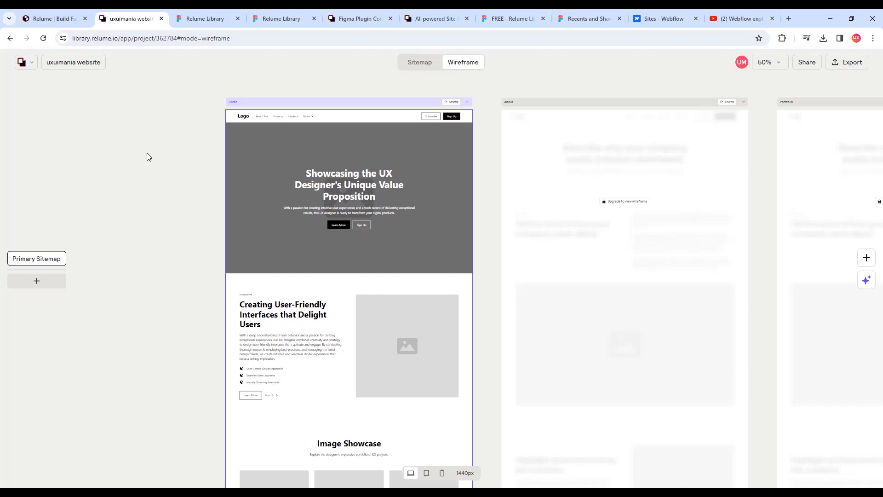
{"action": "left_click", "coordinate": [197, 19]}
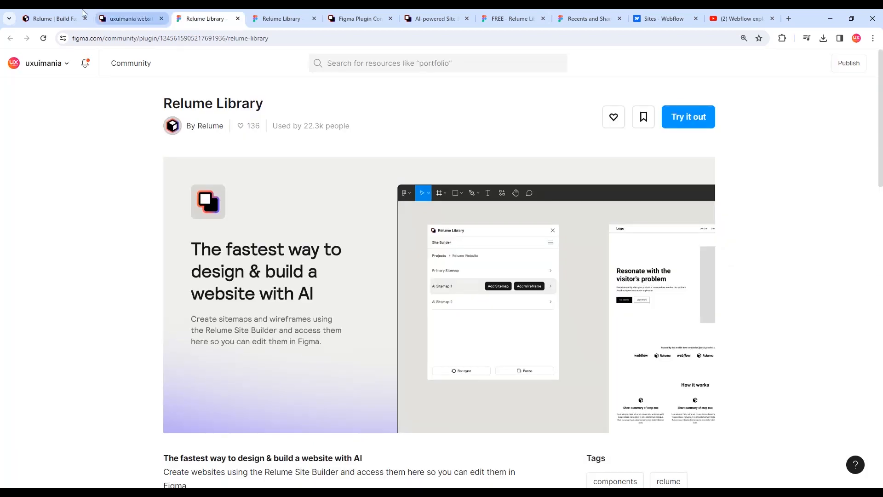
{"action": "left_click", "coordinate": [60, 18]}
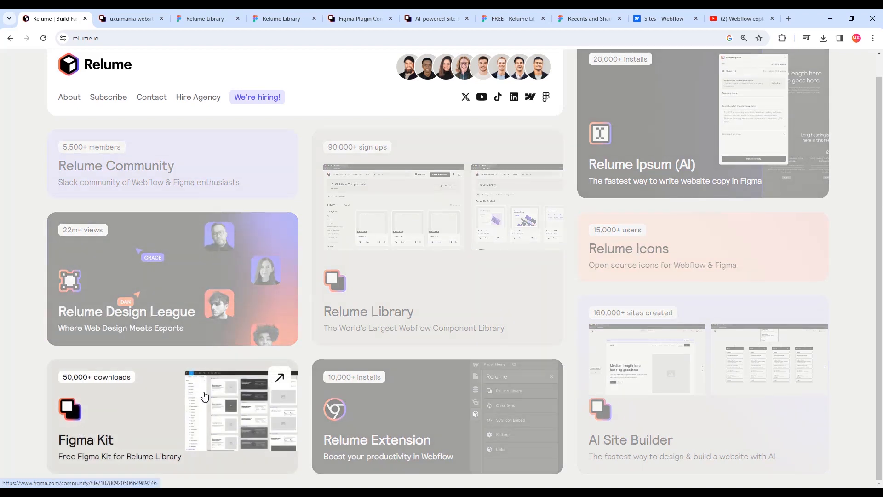
{"action": "left_click", "coordinate": [277, 383]}
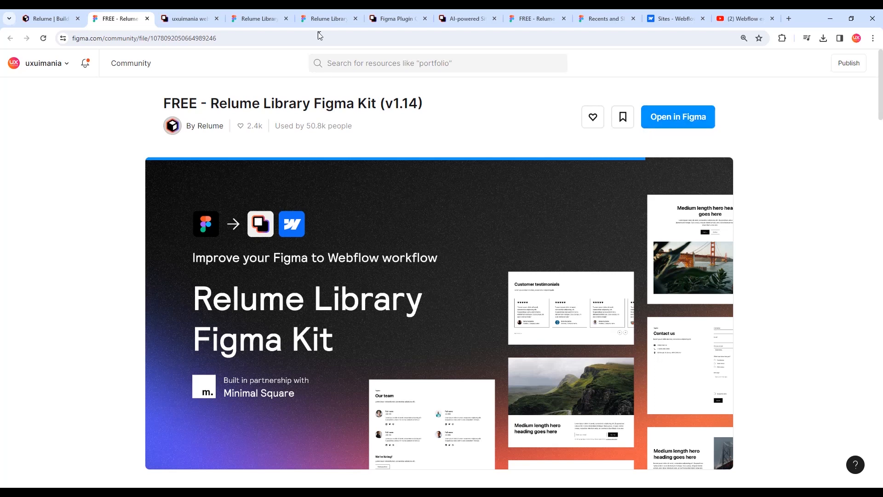
Switch to the Relume Library Figma Kit file, enlarge its page list and open the Footers component page
{"action": "left_click", "coordinate": [262, 20]}
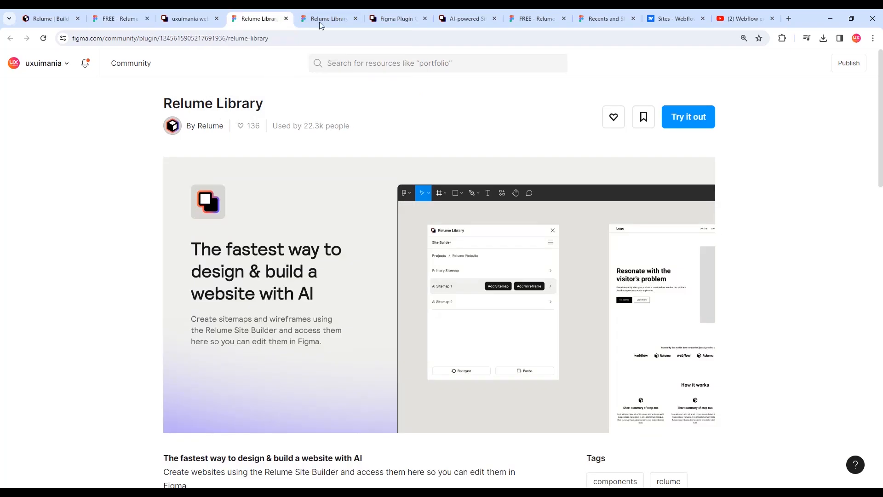
{"action": "left_click", "coordinate": [324, 21]}
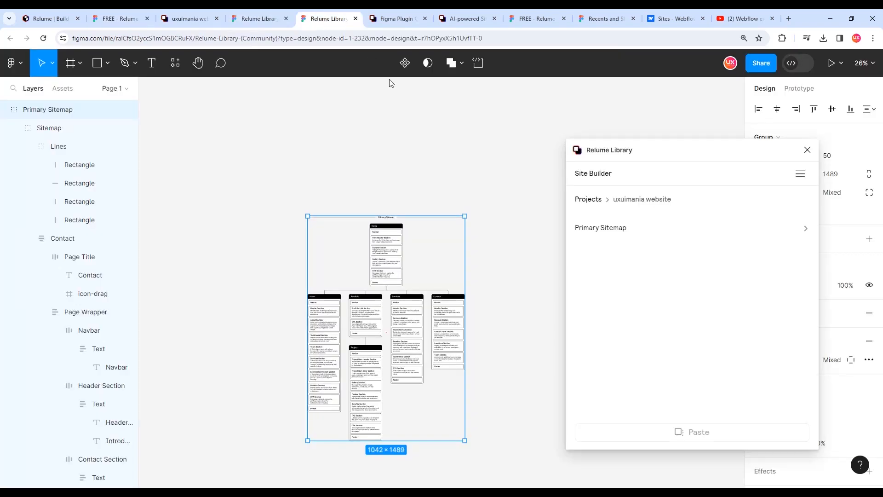
{"action": "left_click", "coordinate": [524, 19]}
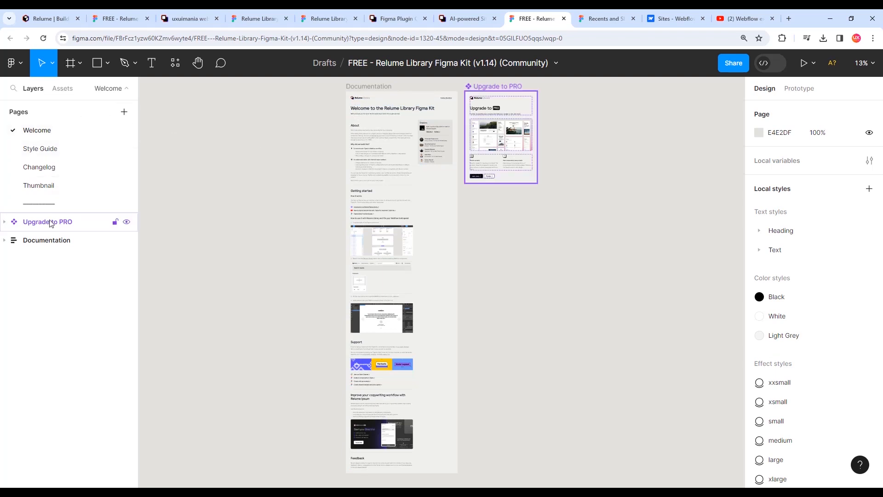
{"action": "left_click_drag", "start_coordinate": [54, 207], "coordinate": [48, 367]}
{"action": "scroll", "coordinate": [57, 199], "scroll_direction": "down", "scroll_amount": 2}
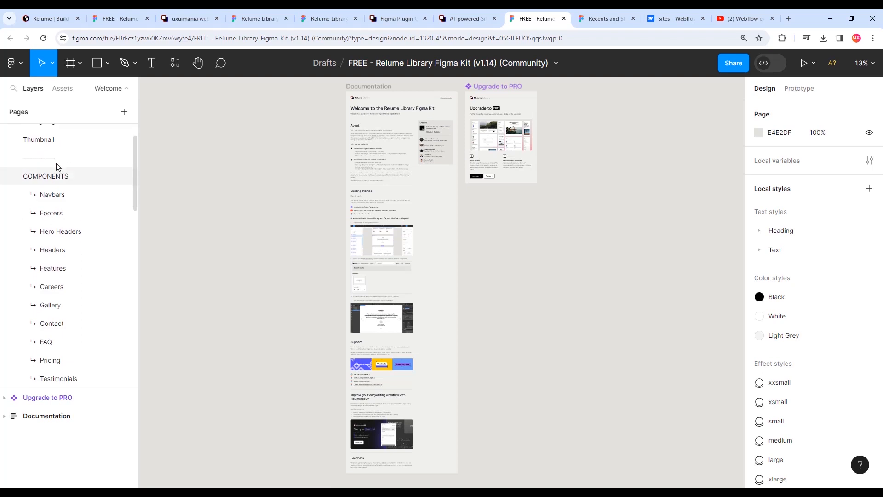
{"action": "left_click", "coordinate": [56, 197]}
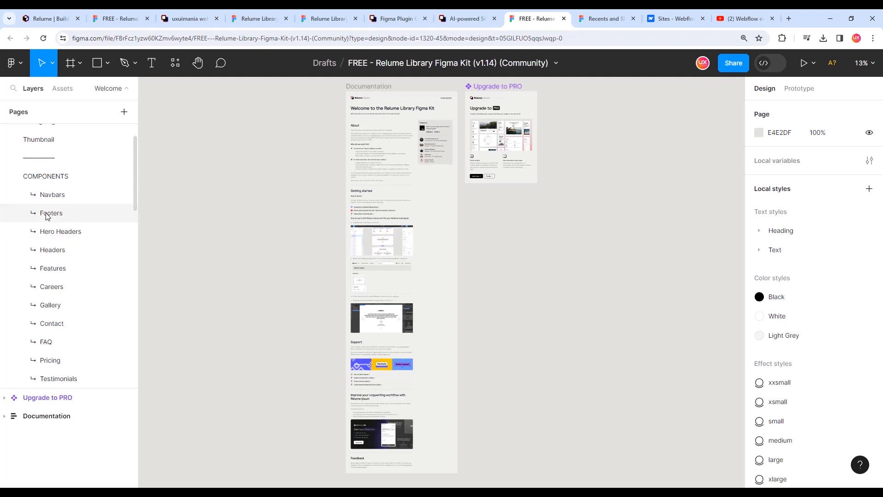
{"action": "left_click", "coordinate": [48, 215]}
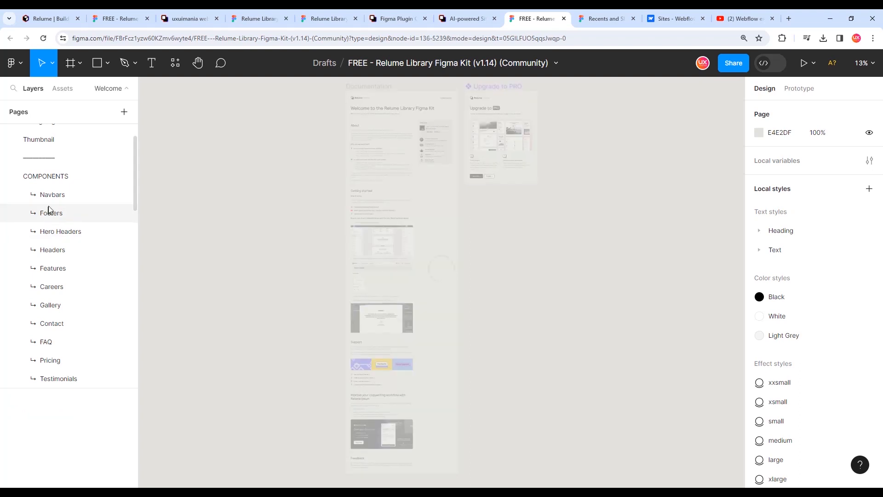
Browse the kit's remaining component pages and open the Home Pages templates
{"action": "scroll", "coordinate": [63, 234], "scroll_direction": "up", "scroll_amount": 1}
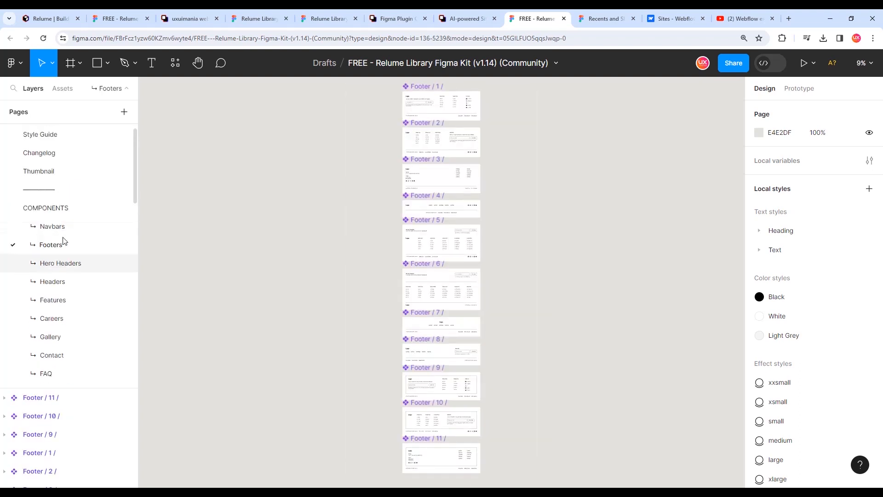
{"action": "scroll", "coordinate": [62, 239], "scroll_direction": "down", "scroll_amount": 4}
{"action": "scroll", "coordinate": [64, 232], "scroll_direction": "down", "scroll_amount": 10}
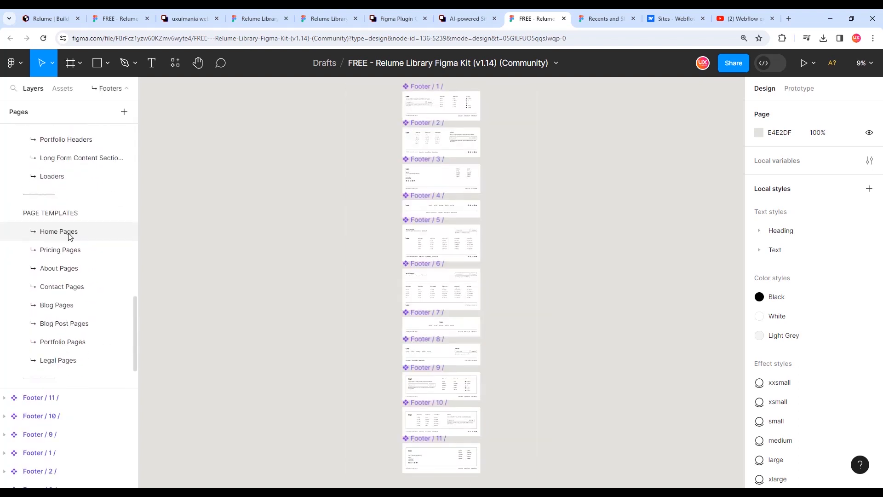
{"action": "left_click", "coordinate": [50, 232]}
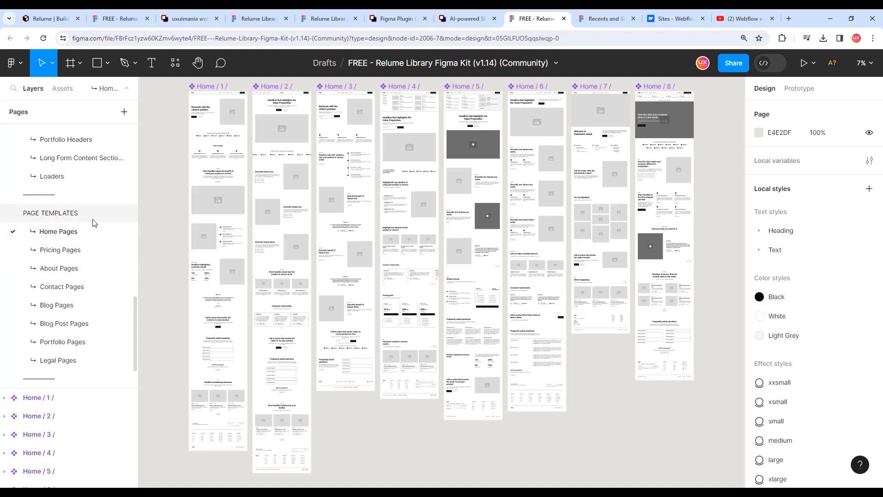
Switch to the Relume Library Figma file with the Primary Sitemap and close the Relume Library plugin window
{"action": "scroll", "coordinate": [191, 250], "scroll_direction": "up", "scroll_amount": 1}
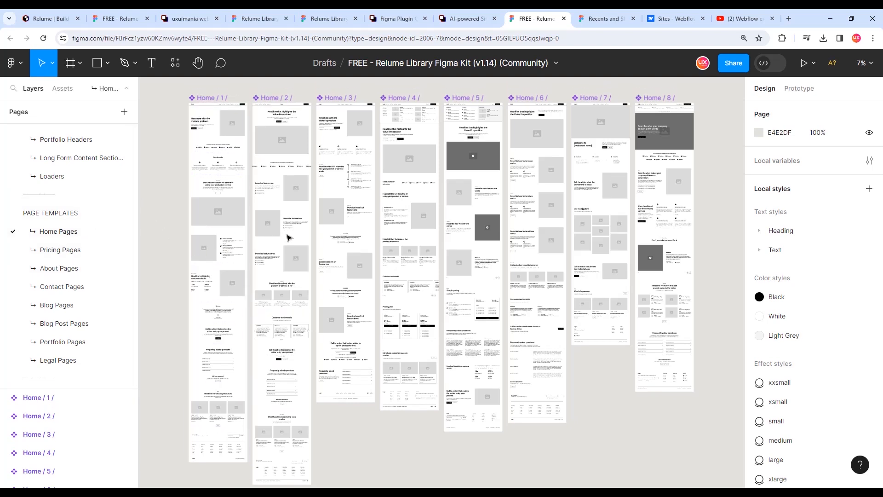
{"action": "left_click", "coordinate": [52, 19]}
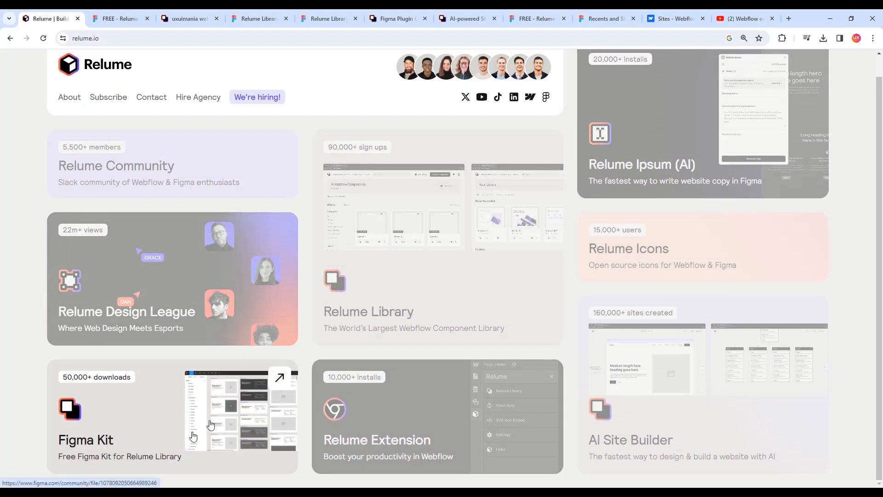
{"action": "left_click", "coordinate": [332, 20]}
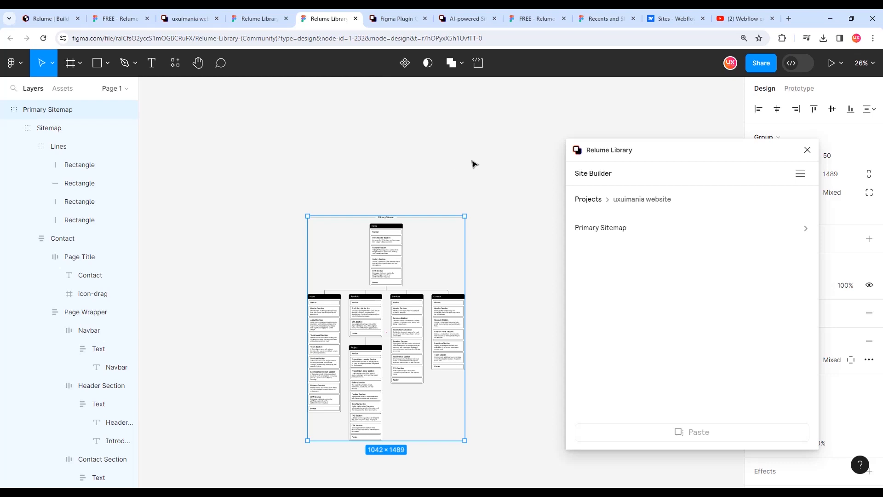
{"action": "left_click", "coordinate": [808, 150]}
{"action": "left_click", "coordinate": [398, 17]}
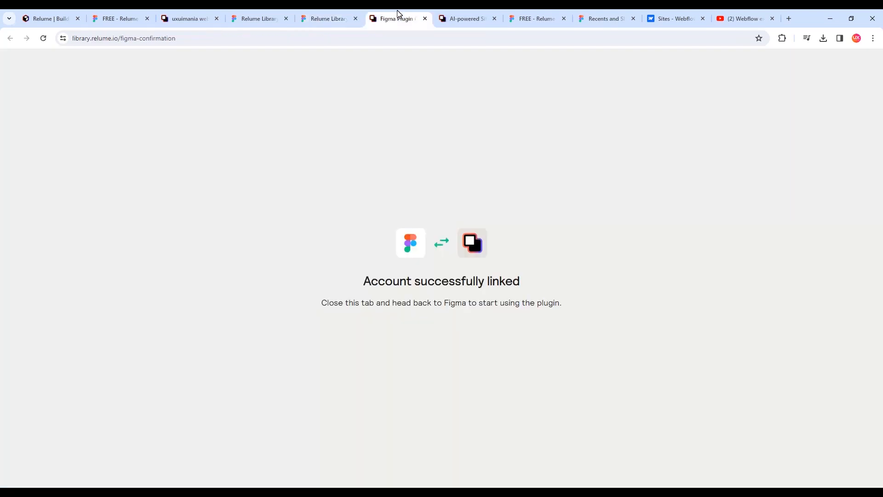
{"action": "left_click", "coordinate": [453, 21]}
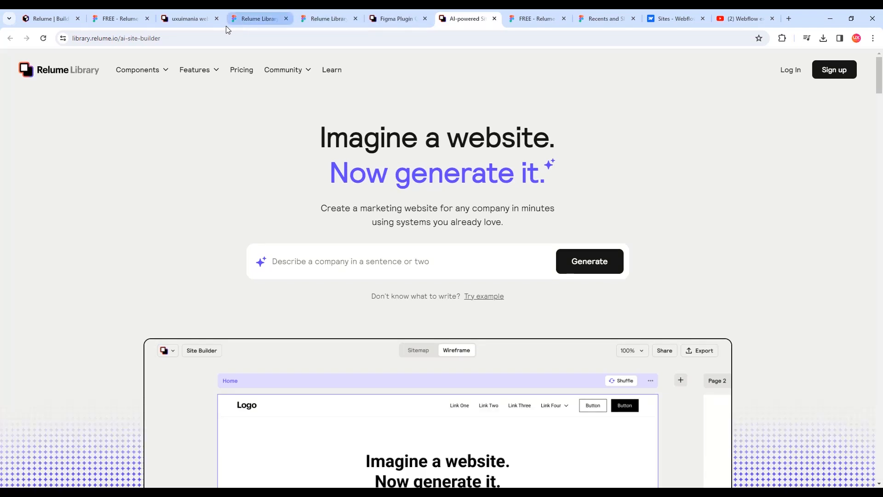
{"action": "left_click", "coordinate": [116, 19]}
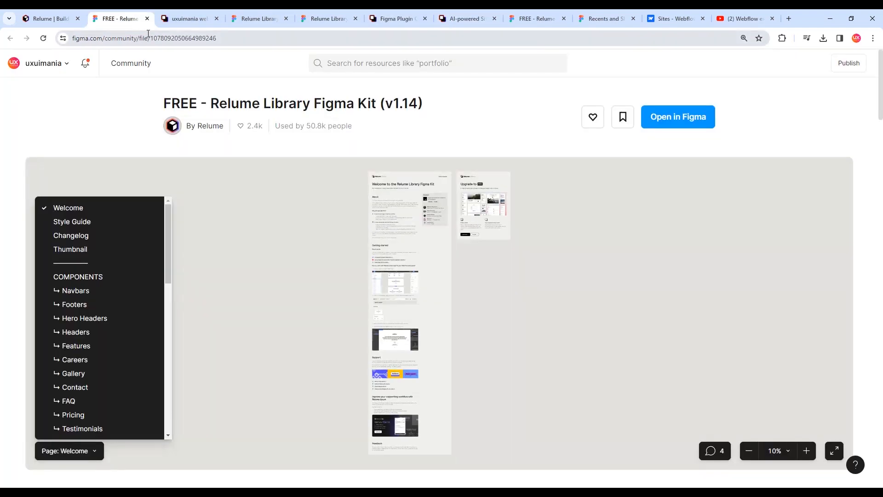
{"action": "left_click", "coordinate": [192, 18]}
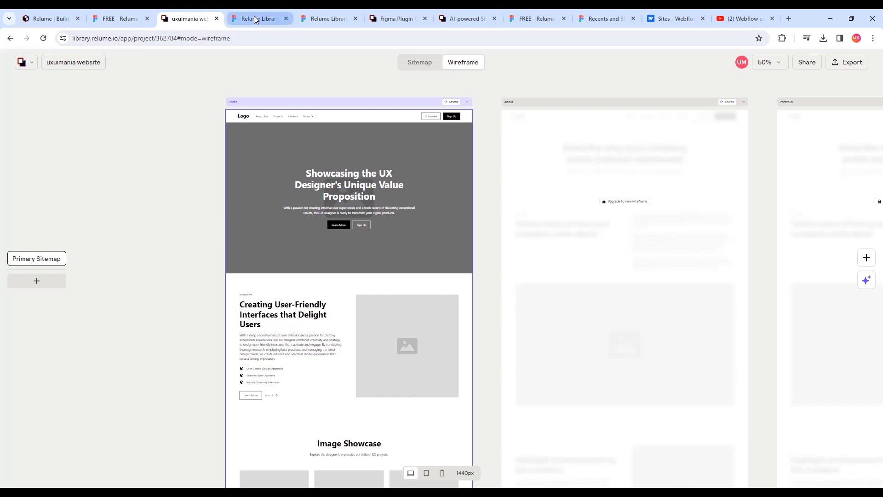
Switch to the Relume Library Figma Kit file and examine the Home / 1 and Home / 2 page templates up close
{"action": "left_click", "coordinate": [526, 19]}
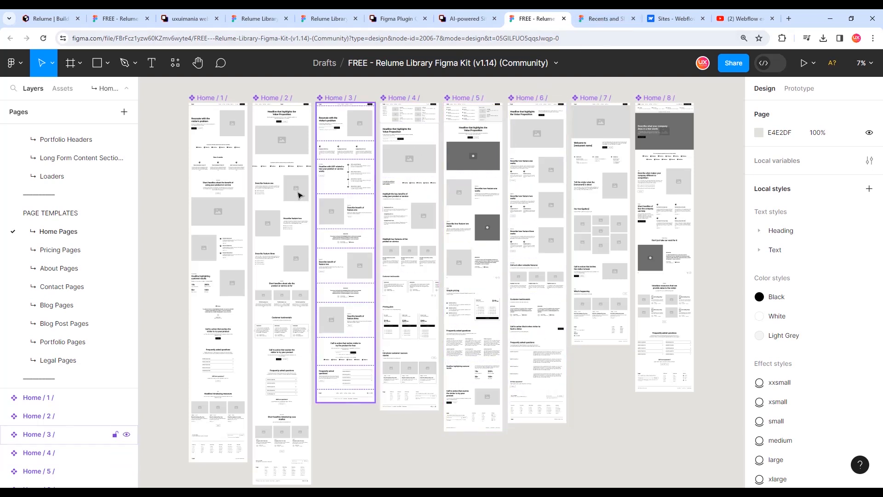
{"action": "scroll", "coordinate": [204, 138], "scroll_direction": "up", "scroll_amount": 6}
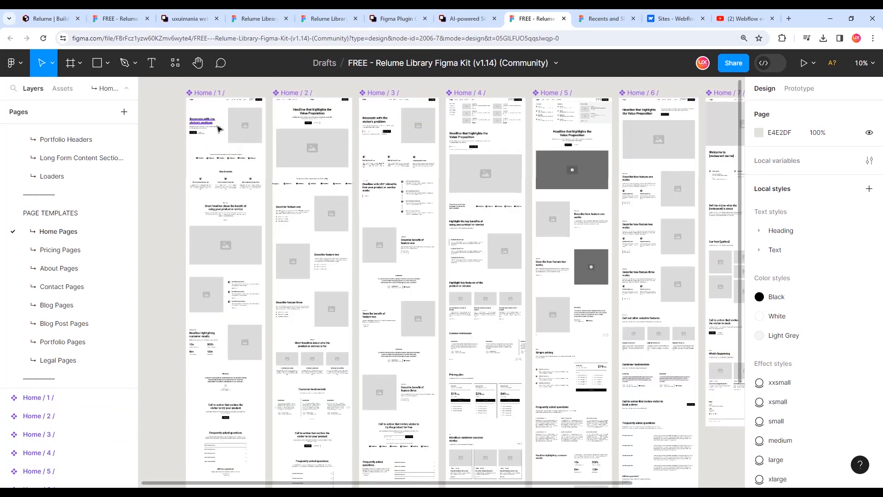
{"action": "left_click_drag", "start_coordinate": [219, 170], "coordinate": [314, 302]}
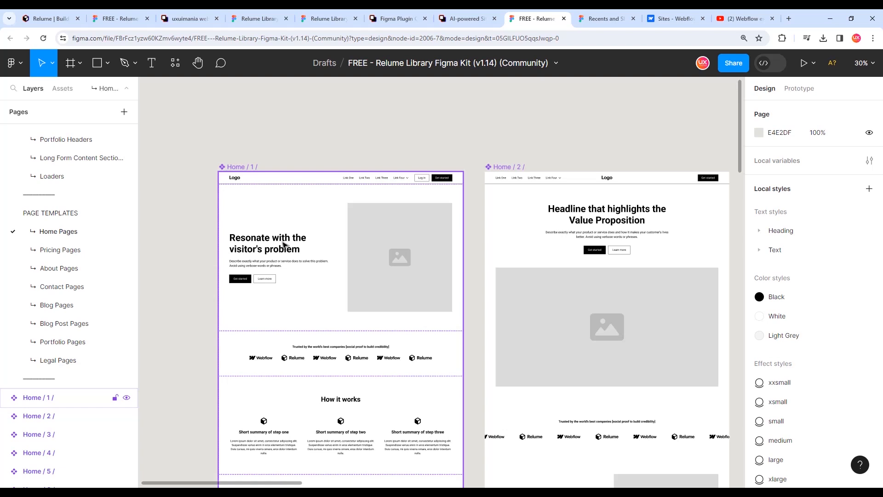
{"action": "scroll", "coordinate": [284, 245], "scroll_direction": "down", "scroll_amount": 10}
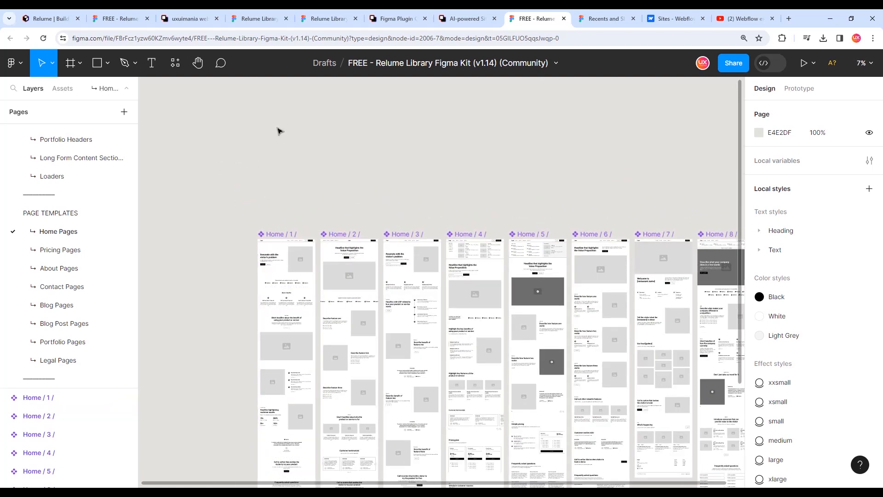
{"action": "left_click_drag", "start_coordinate": [301, 152], "coordinate": [227, 132]}
Switch to the Figma file with the Primary Sitemap, view the recent plugins and clear the sitemap selection
{"action": "left_click", "coordinate": [48, 20]}
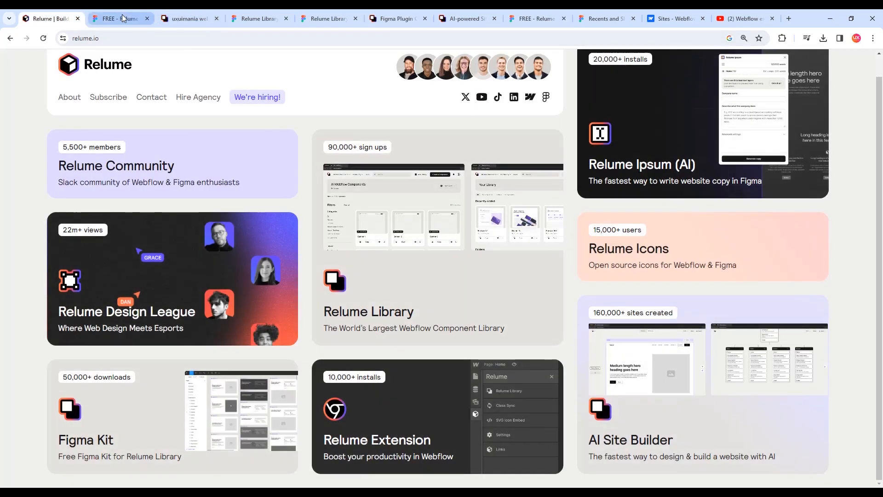
{"action": "left_click", "coordinate": [325, 20]}
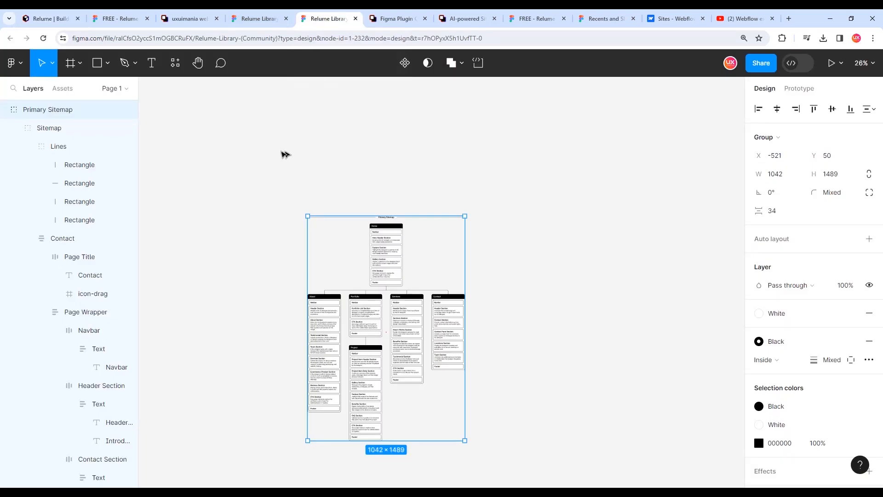
{"action": "left_click", "coordinate": [175, 65]}
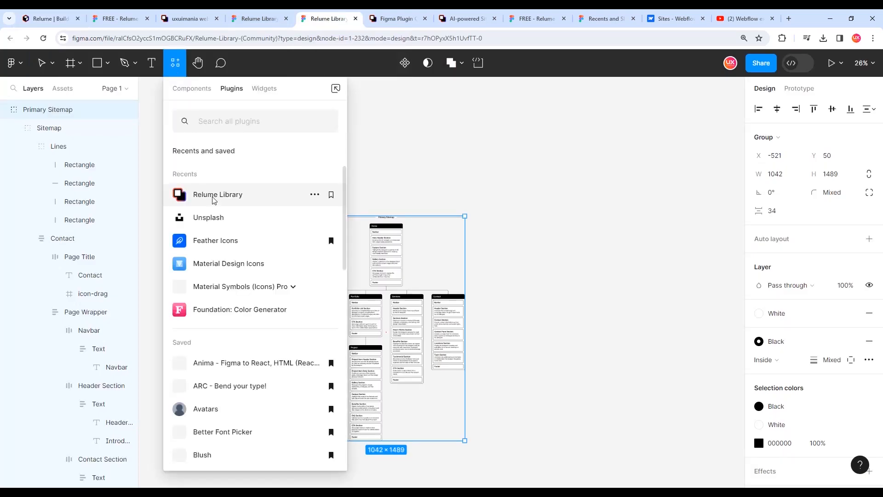
{"action": "left_click", "coordinate": [449, 184]}
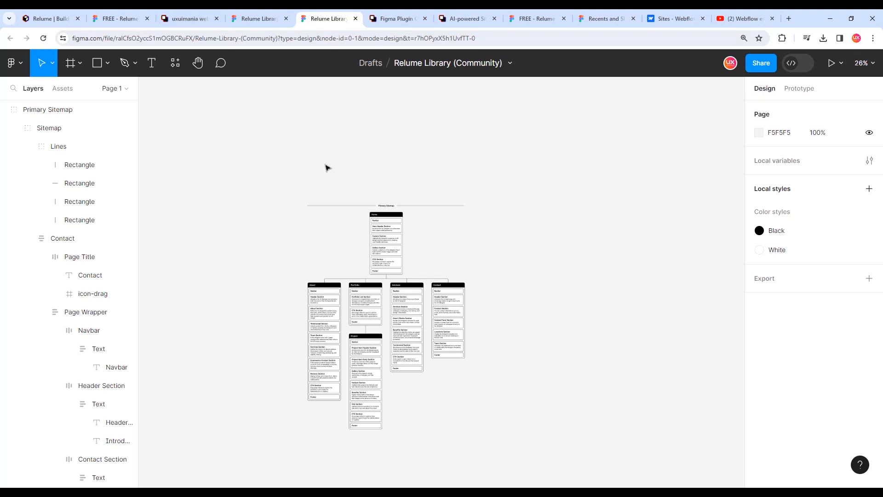
Switch to the uxuimania website project, copy its Home page wireframe to Webflow and switch to the Webflow site
{"action": "left_click", "coordinate": [187, 18]}
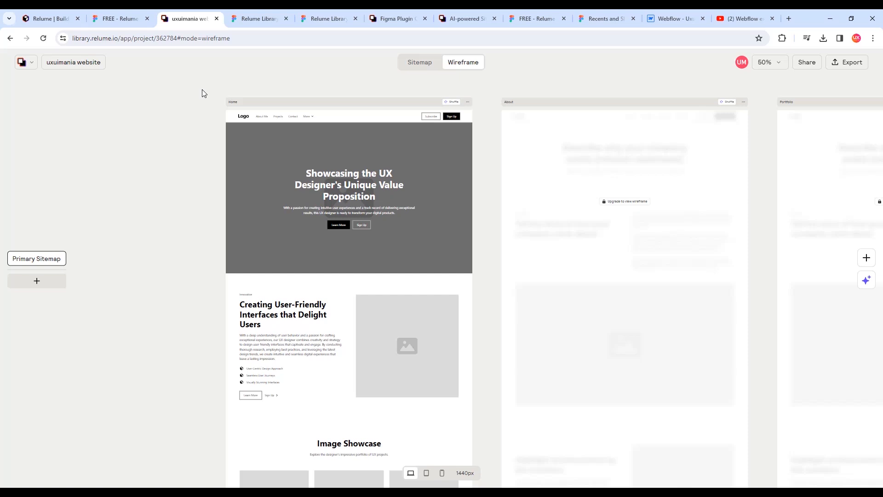
{"action": "left_click", "coordinate": [468, 103]}
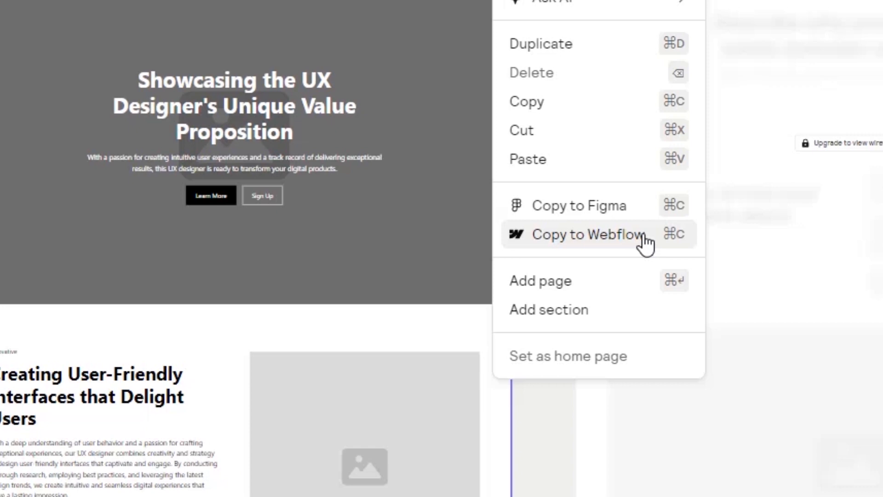
{"action": "left_click", "coordinate": [644, 237]}
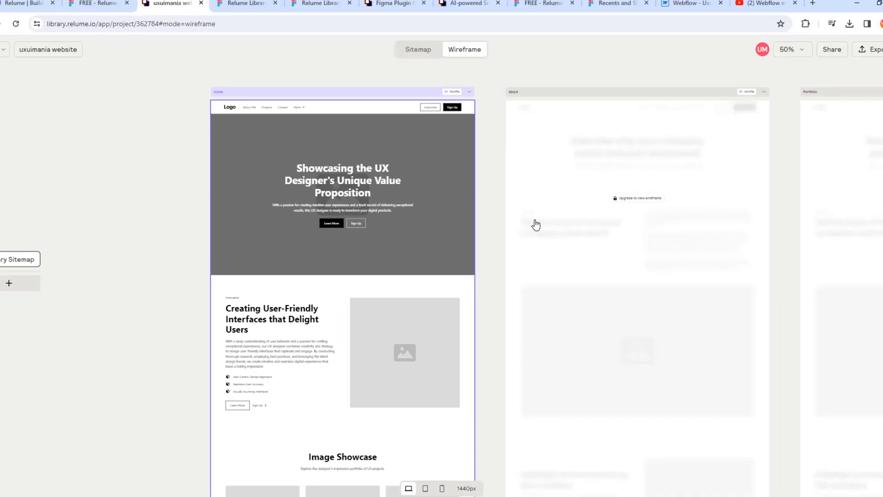
{"action": "left_click", "coordinate": [579, 210]}
{"action": "left_click", "coordinate": [526, 218]}
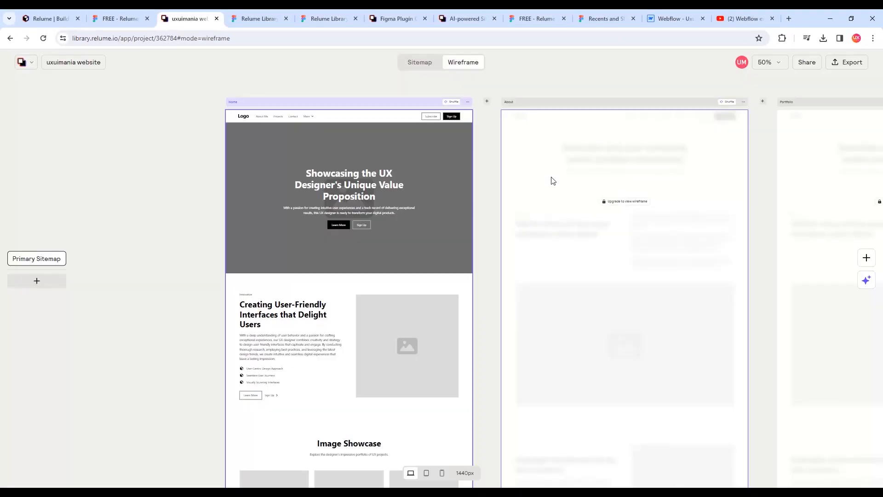
{"action": "left_click", "coordinate": [659, 23]}
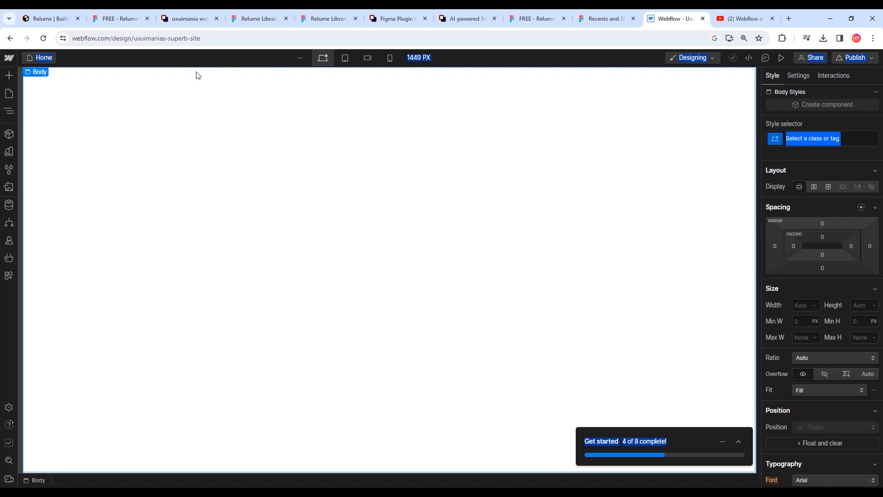
Return to the uxuimania website project and replace the Home page's Hero Header Section with the Header 36 component
{"action": "left_click", "coordinate": [183, 19]}
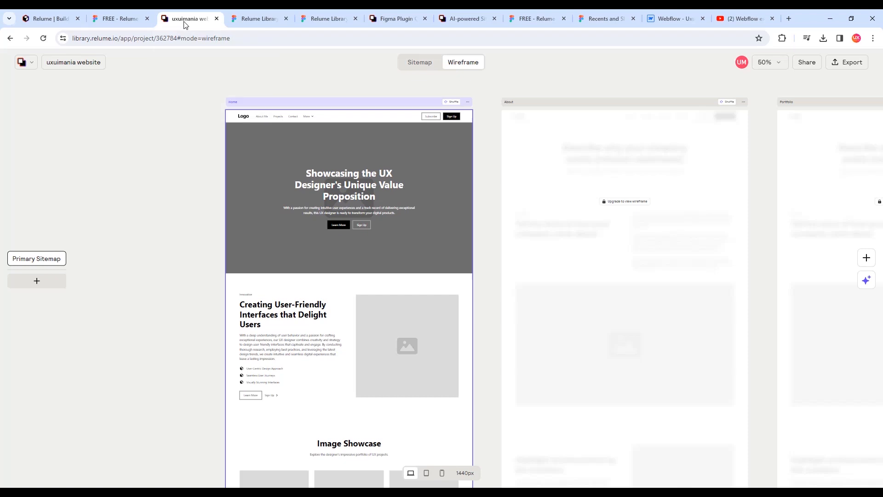
{"action": "left_click", "coordinate": [269, 180]}
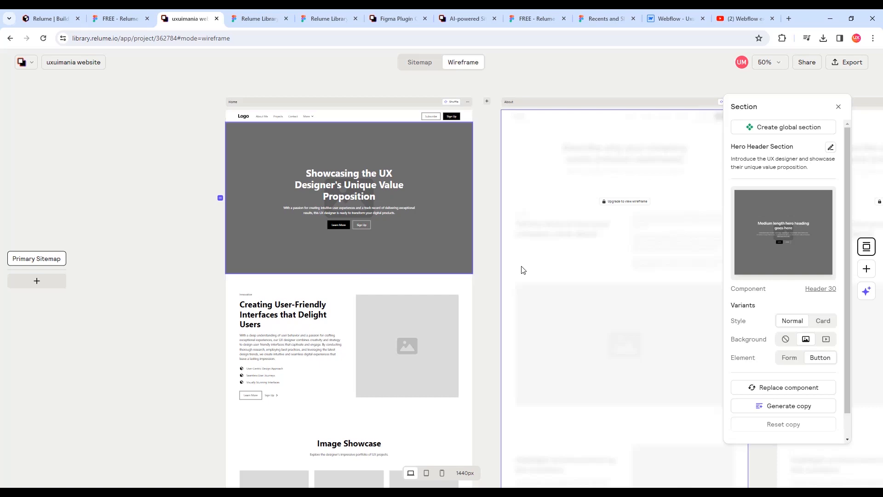
{"action": "left_click", "coordinate": [828, 392]}
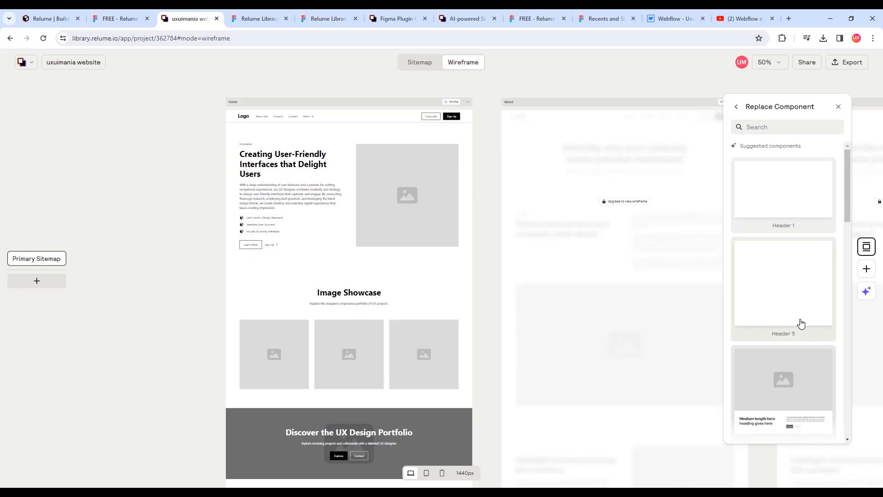
{"action": "left_click", "coordinate": [805, 248]}
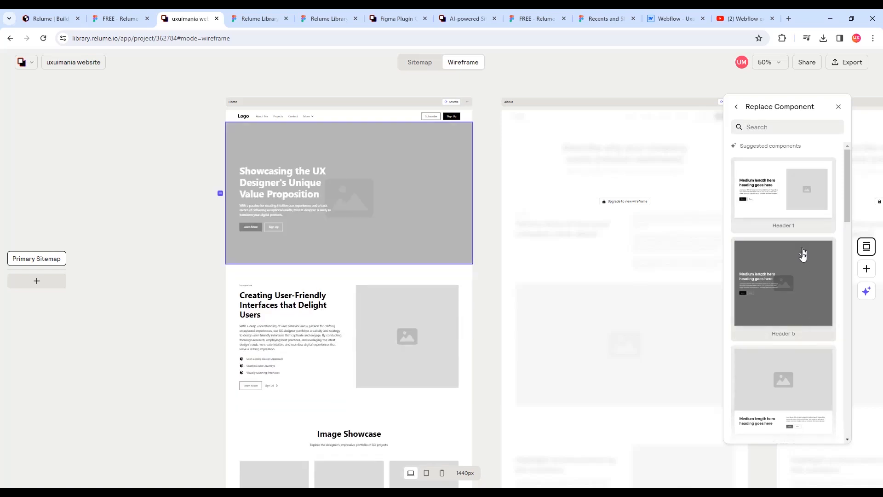
{"action": "scroll", "coordinate": [805, 333], "scroll_direction": "down", "scroll_amount": 1}
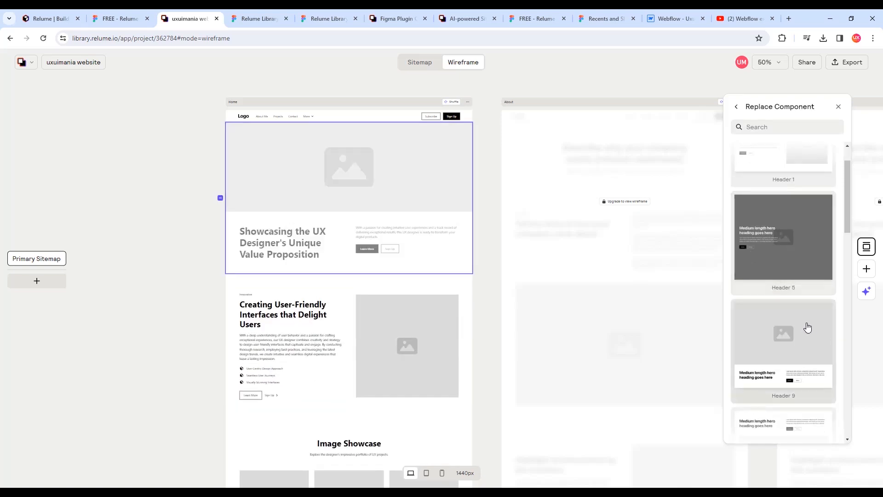
{"action": "scroll", "coordinate": [805, 338], "scroll_direction": "down", "scroll_amount": 3}
{"action": "scroll", "coordinate": [804, 342], "scroll_direction": "down", "scroll_amount": 3}
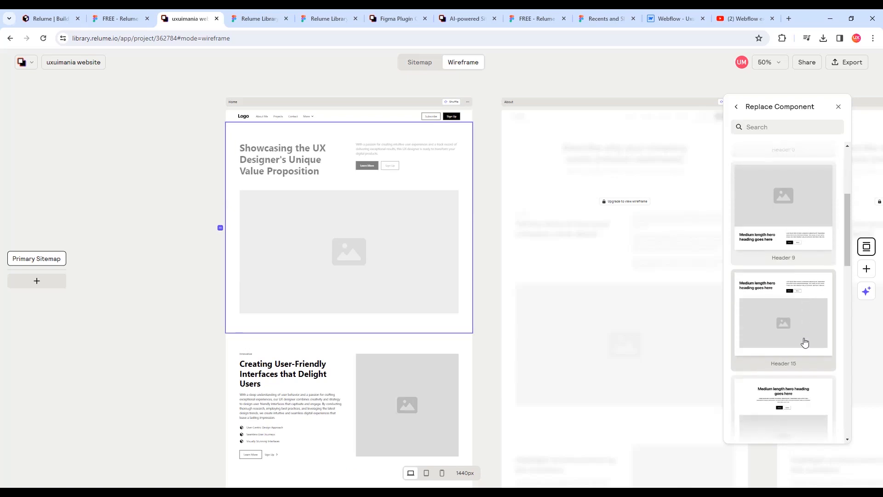
{"action": "scroll", "coordinate": [803, 340], "scroll_direction": "down", "scroll_amount": 2}
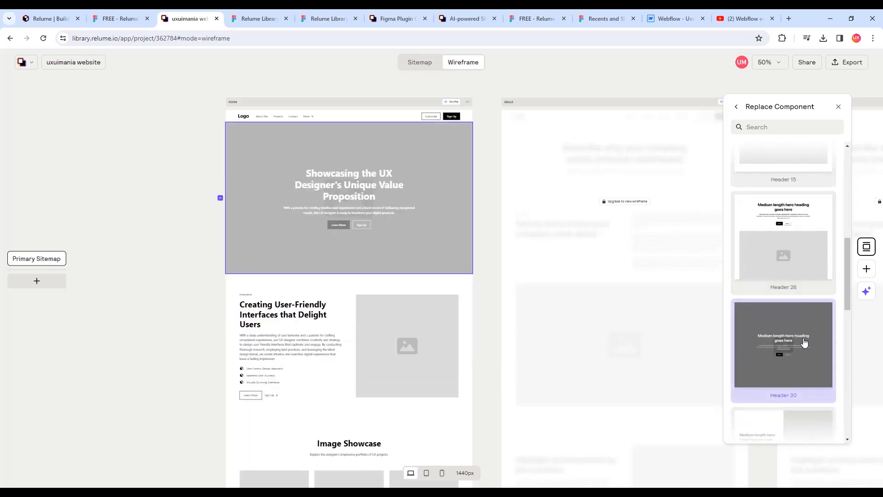
{"action": "scroll", "coordinate": [804, 338], "scroll_direction": "down", "scroll_amount": 3}
{"action": "left_click", "coordinate": [805, 326]}
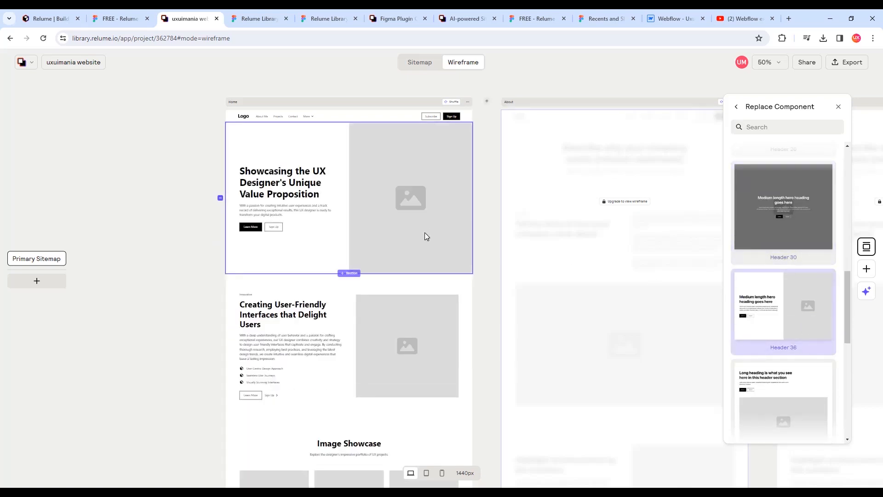
Browse the remaining suggested header components for the hero section and switch to the Relume homepage
{"action": "scroll", "coordinate": [817, 276], "scroll_direction": "down", "scroll_amount": 3}
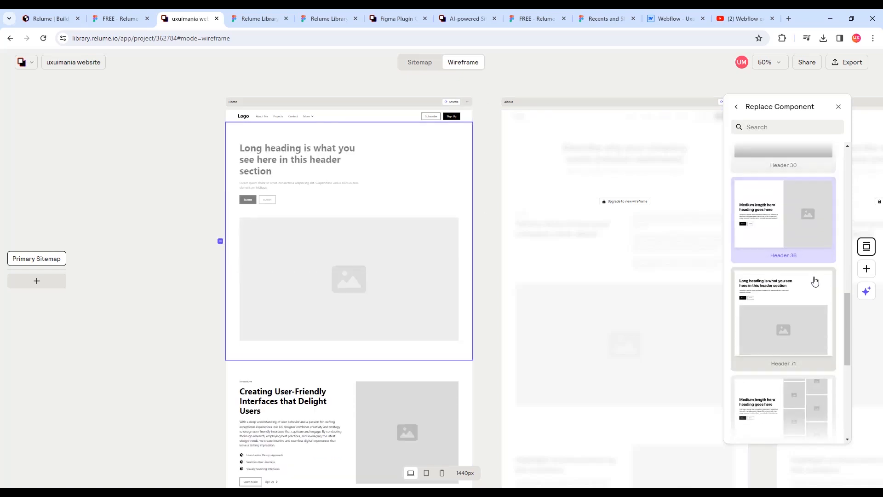
{"action": "scroll", "coordinate": [813, 289], "scroll_direction": "down", "scroll_amount": 2}
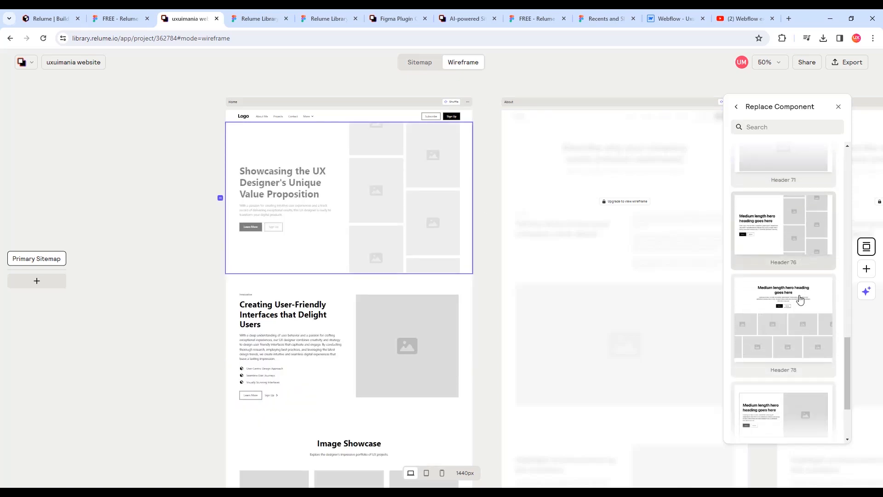
{"action": "scroll", "coordinate": [812, 289], "scroll_direction": "down", "scroll_amount": 2}
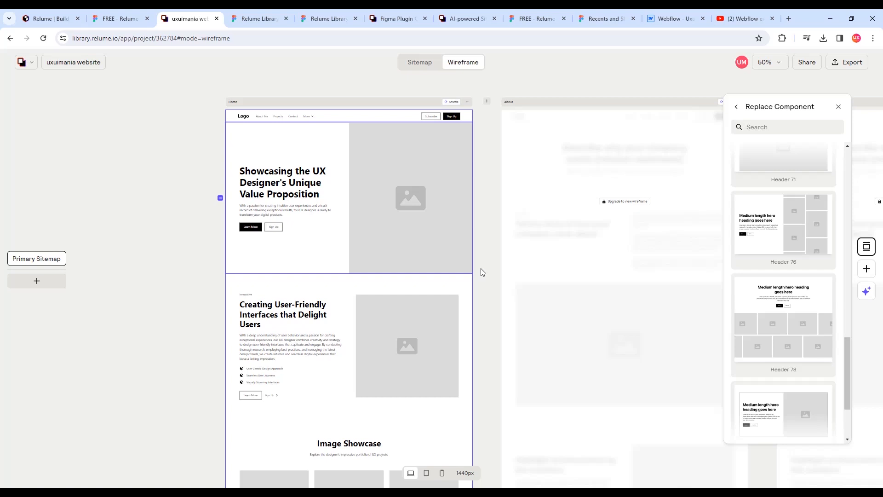
{"action": "left_click", "coordinate": [52, 19]}
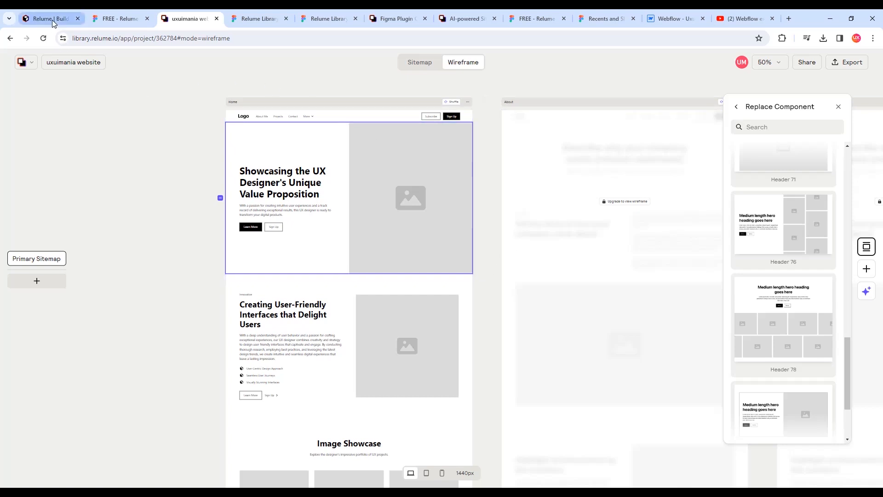
{"action": "scroll", "coordinate": [488, 231], "scroll_direction": "up", "scroll_amount": 1}
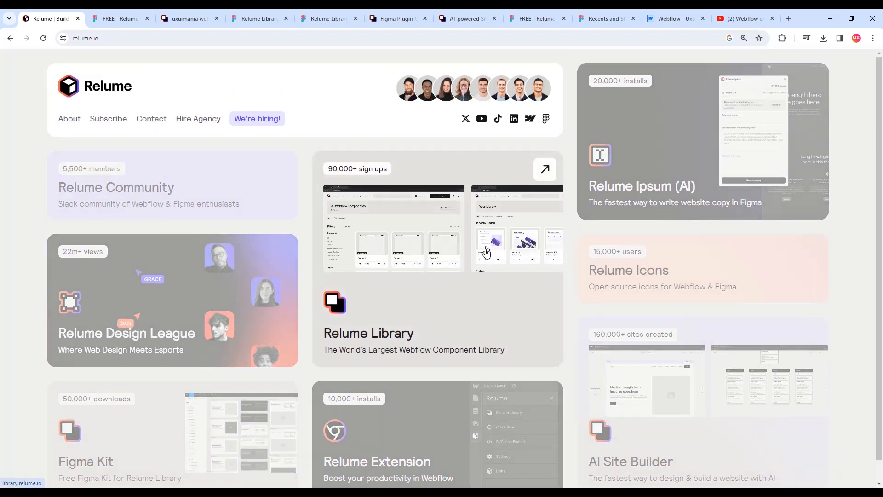